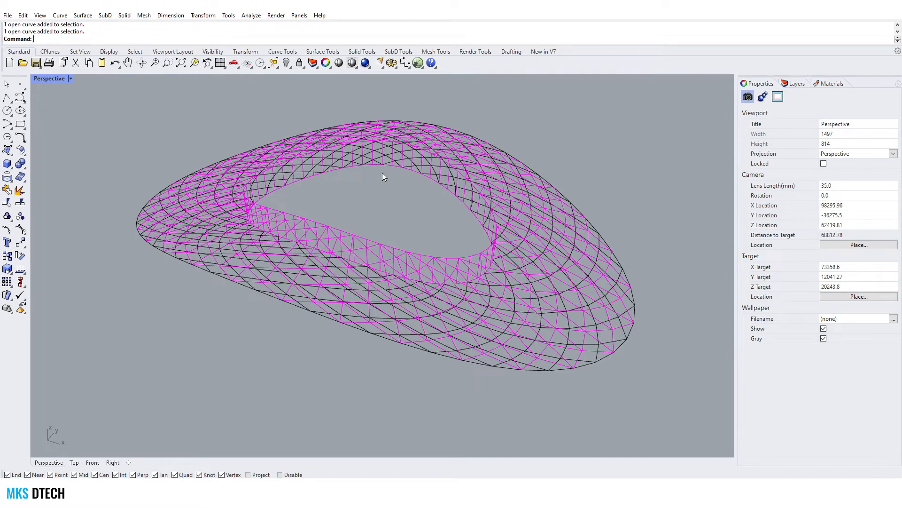
Step: Show the BEAM panel alongside the other docked panels
scroll(381, 171, up, 6)
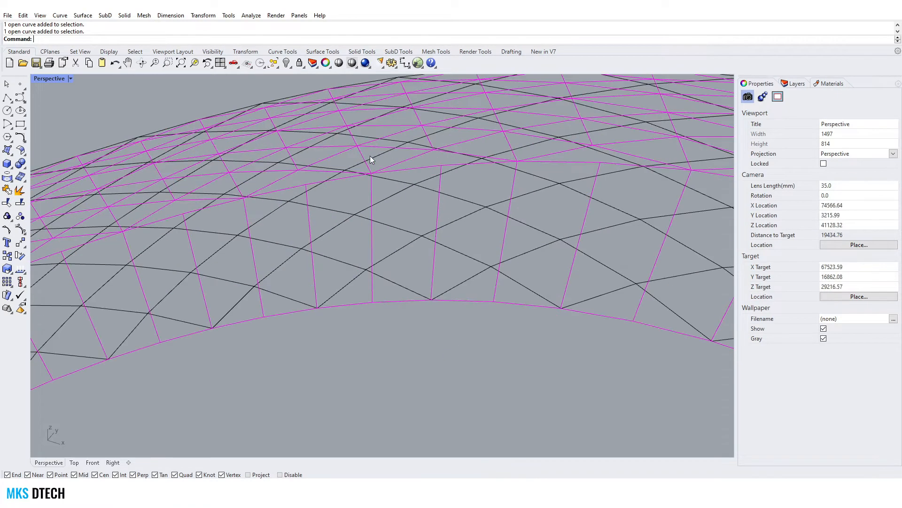
scroll(383, 178, down, 6)
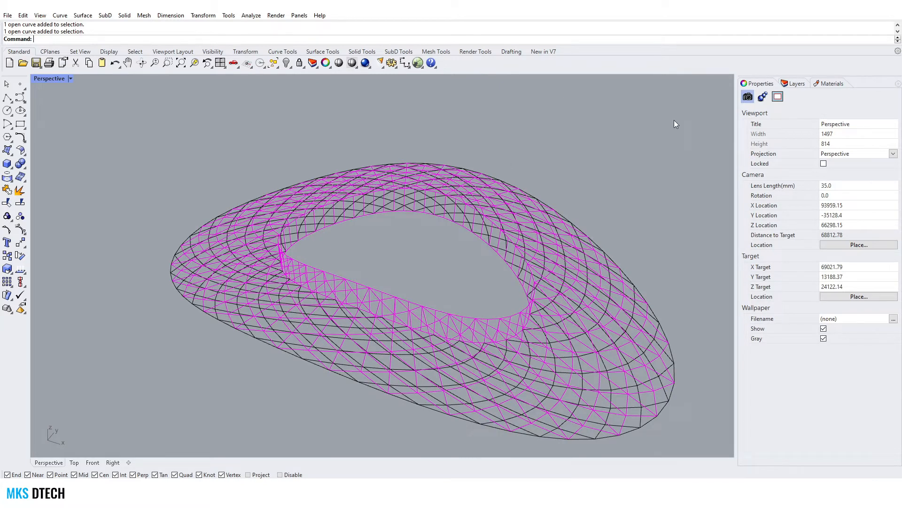
click(897, 85)
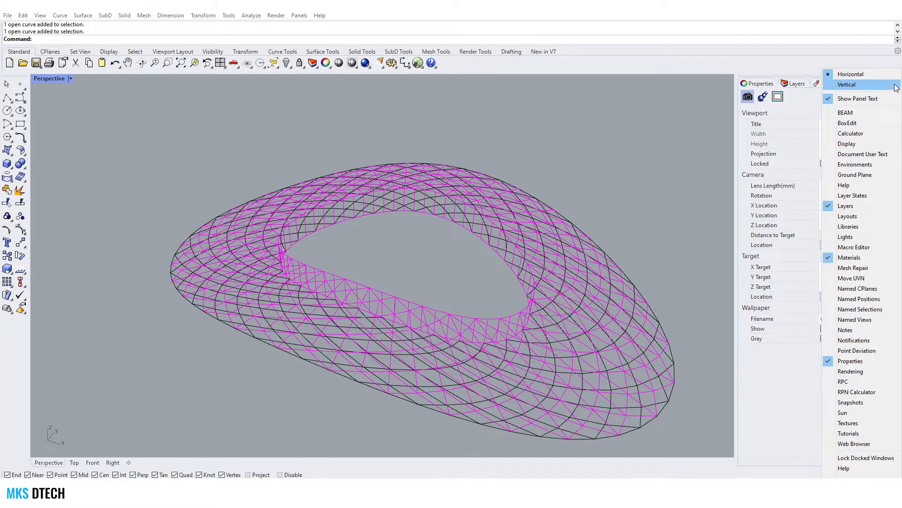
click(848, 112)
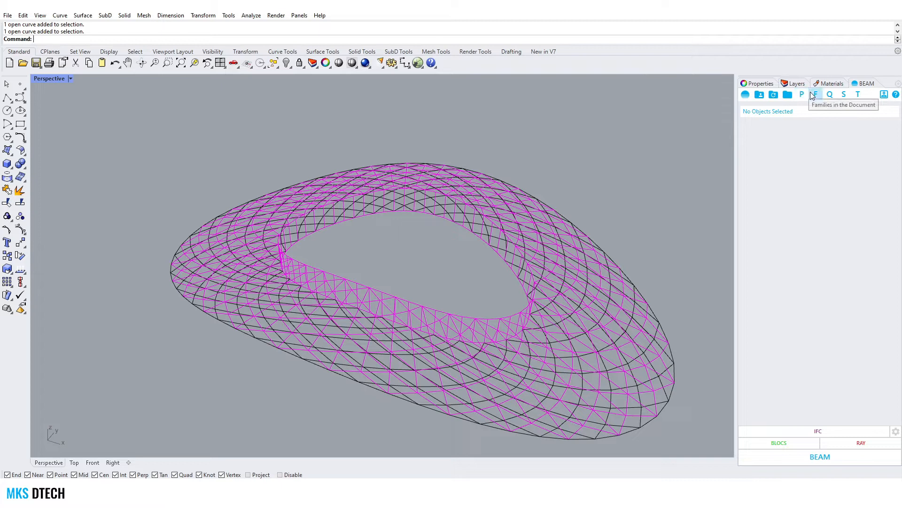
Step: Select one of the magenta curves on the gridshell's upper layer and examine its BEAM object properties
right_drag(348, 178, 389, 241)
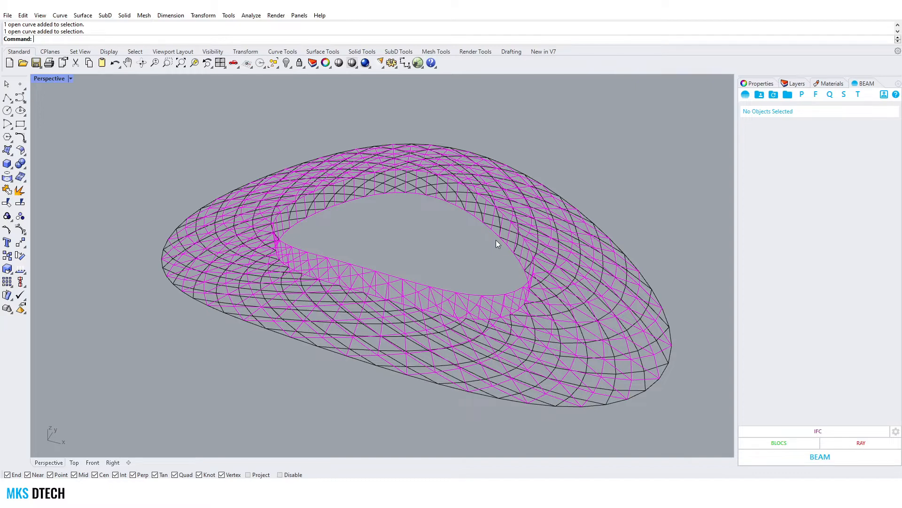
right_drag(461, 266, 382, 268)
scroll(441, 156, up, 5)
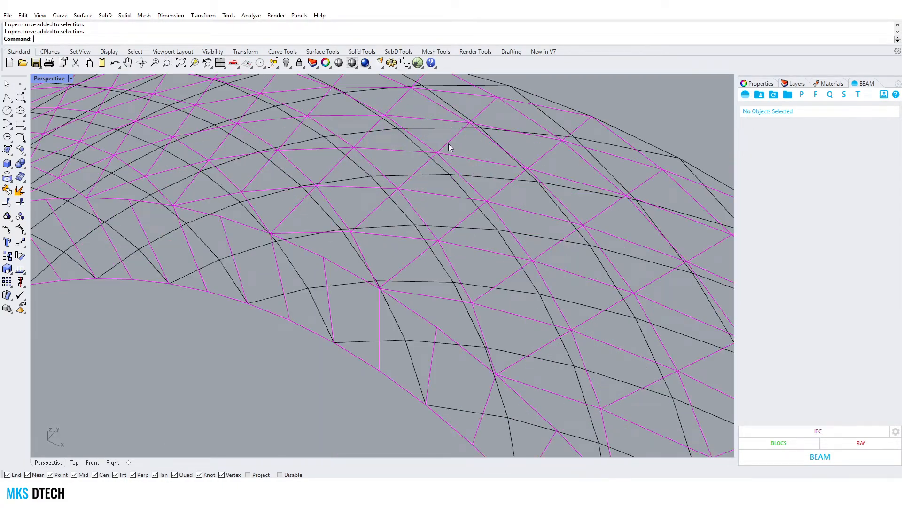
click(449, 144)
scroll(453, 136, up, 4)
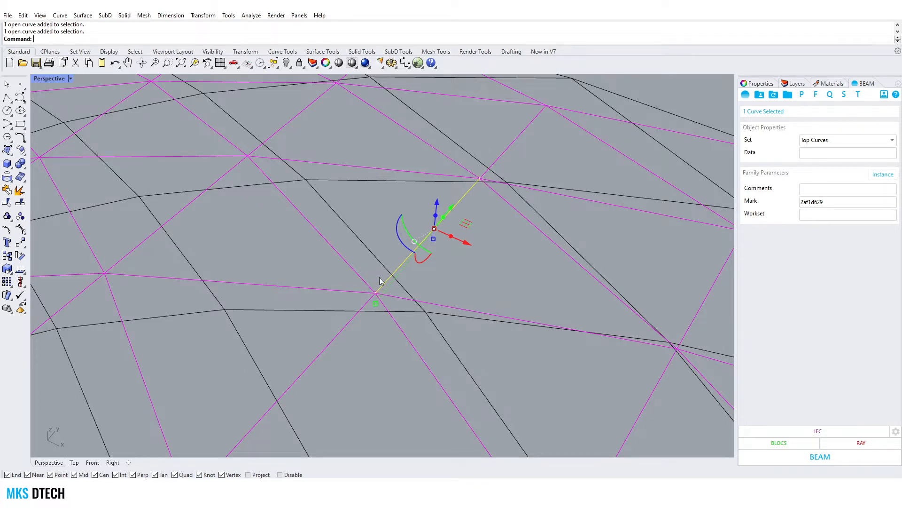
scroll(428, 167, down, 10)
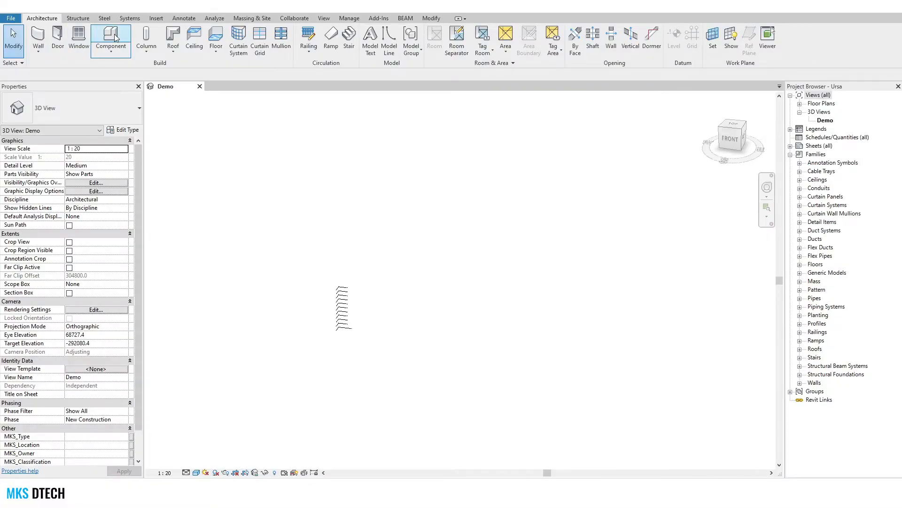
Step: Switch to Revit and place one two-point adaptive Cable component in the empty area of the Demo 3D view
click(115, 37)
click(391, 245)
click(520, 275)
key(Escape)
key(Escape)
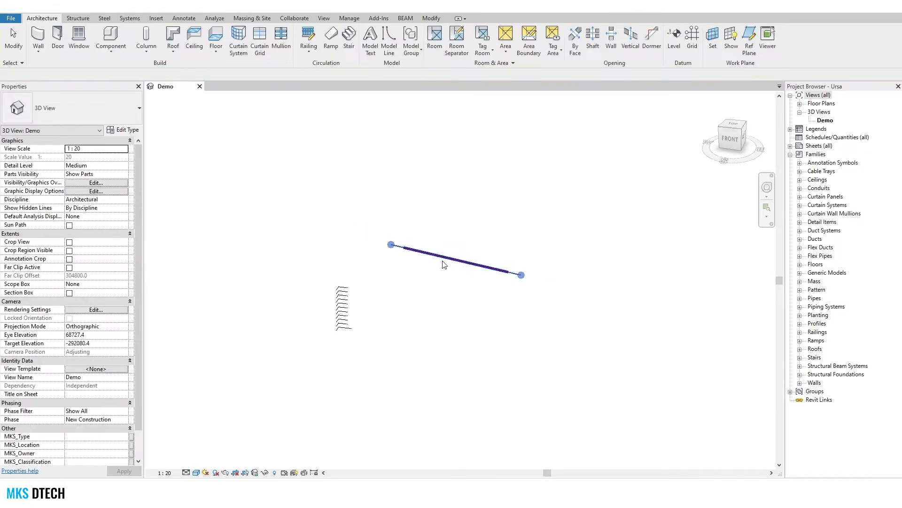
Step: Set the placed Cable's radius to 100
scroll(444, 264, up, 3)
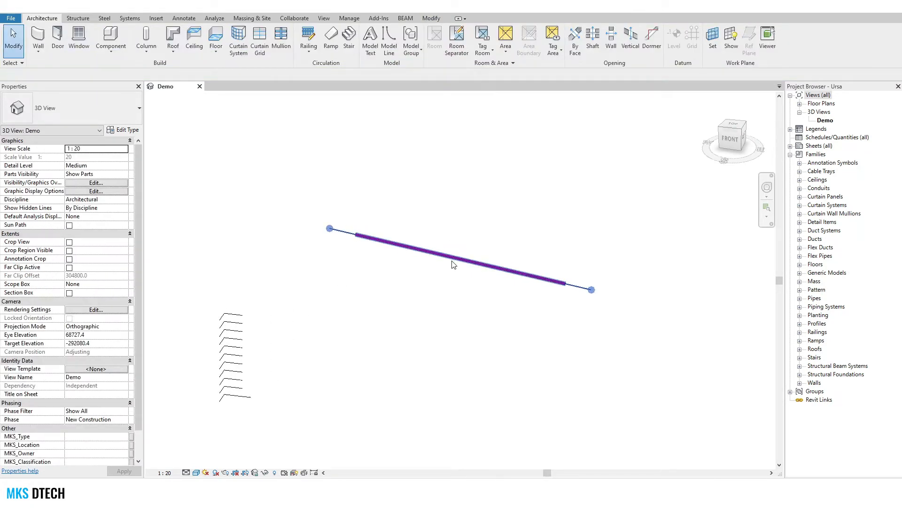
click(362, 233)
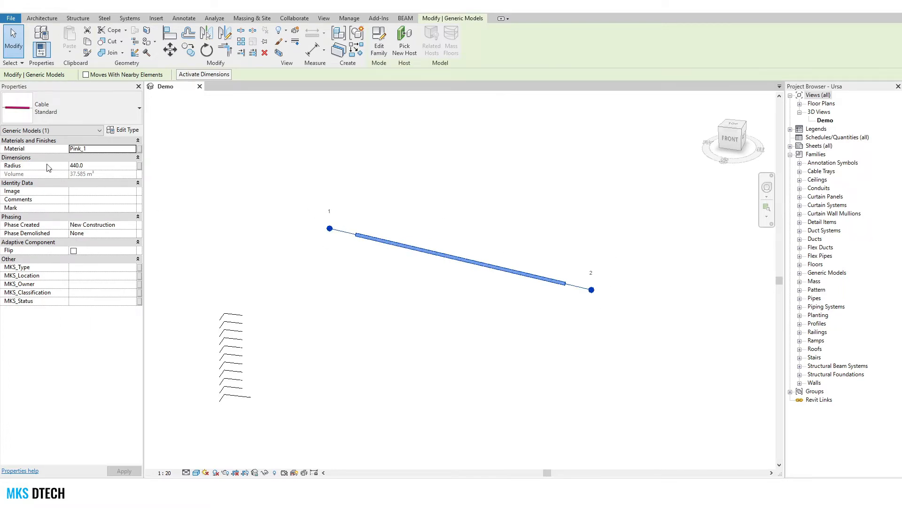
click(90, 164)
key(BackSpace)
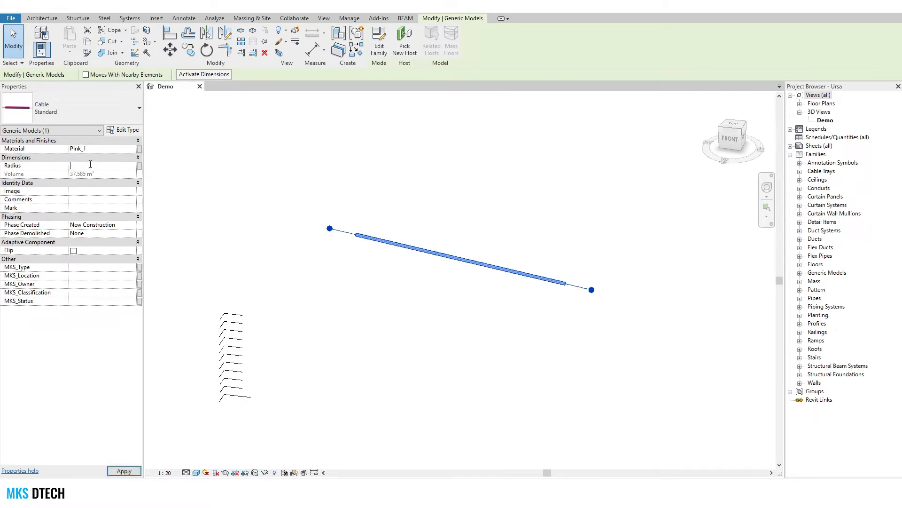
scroll(428, 245, up, 2)
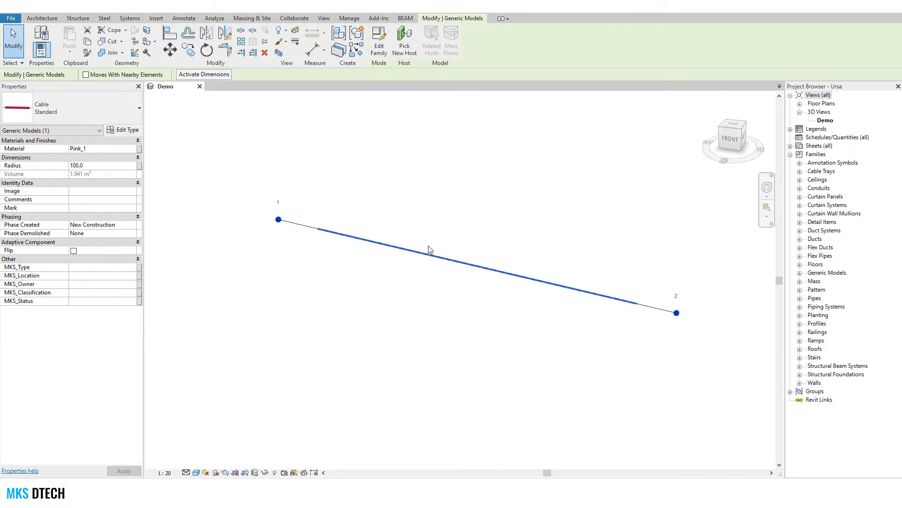
Step: Delete the Cable component from the Demo view
click(667, 294)
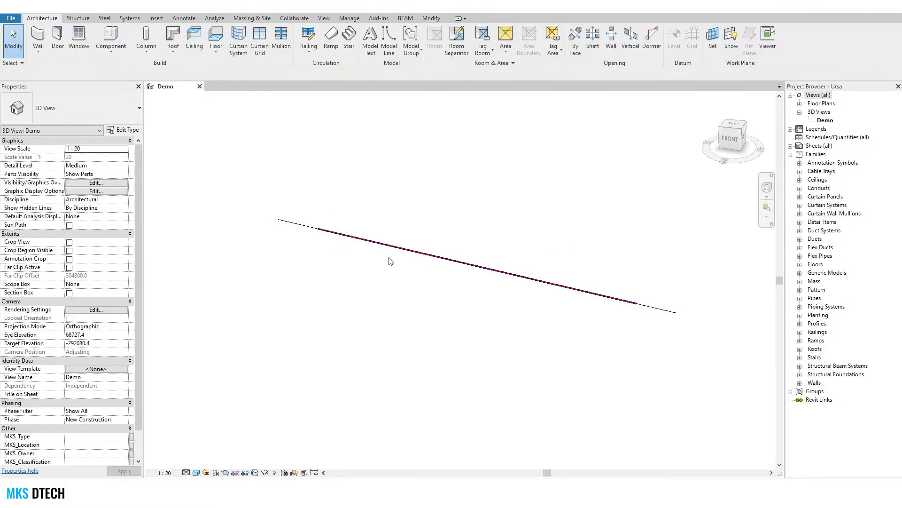
click(467, 261)
key(Delete)
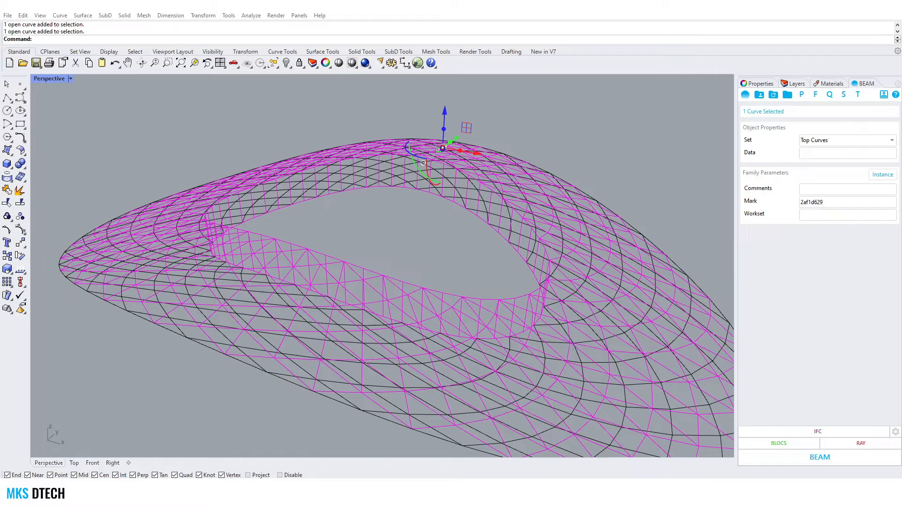
Step: Switch back to Rhino and place five separate points in a zigzag in front of the gridshell
right_drag(291, 245, 385, 219)
scroll(376, 343, up, 4)
scroll(385, 218, down, 4)
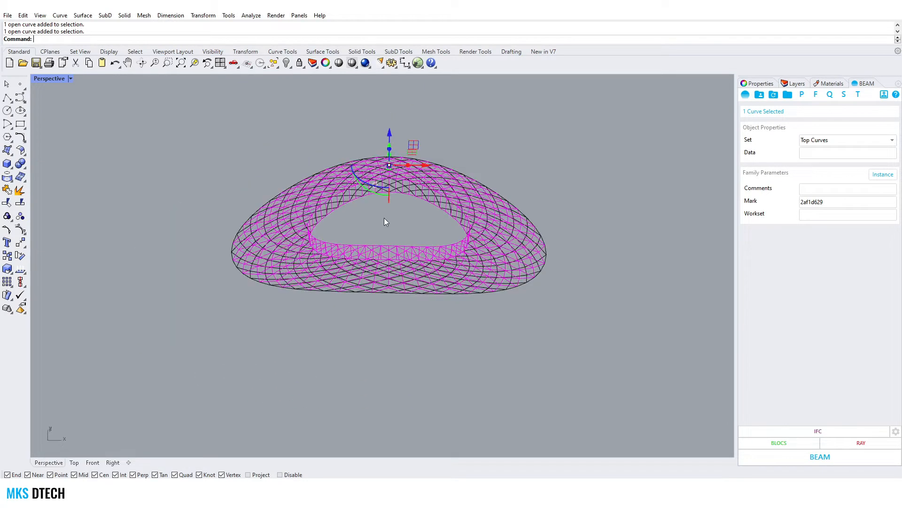
scroll(397, 278, up, 2)
click(430, 363)
click(21, 84)
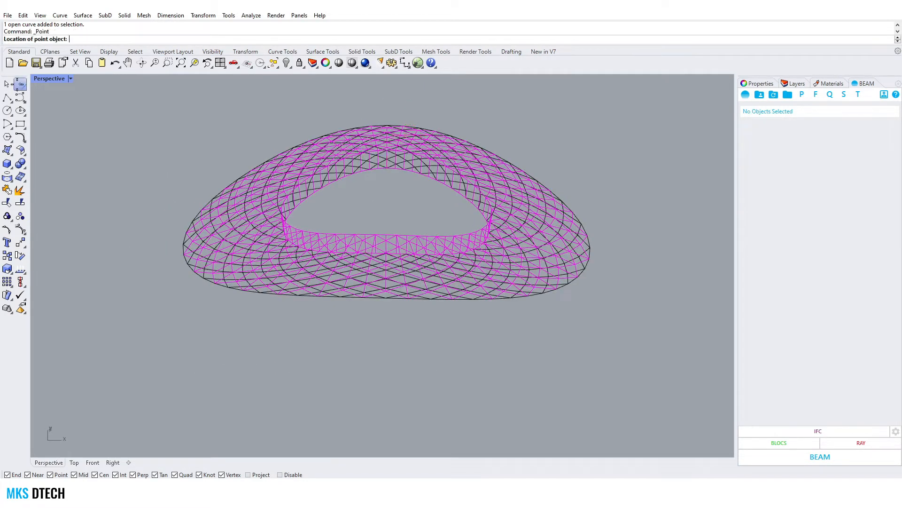
click(193, 347)
right_click(219, 379)
click(219, 378)
click(269, 351)
click(301, 387)
click(339, 359)
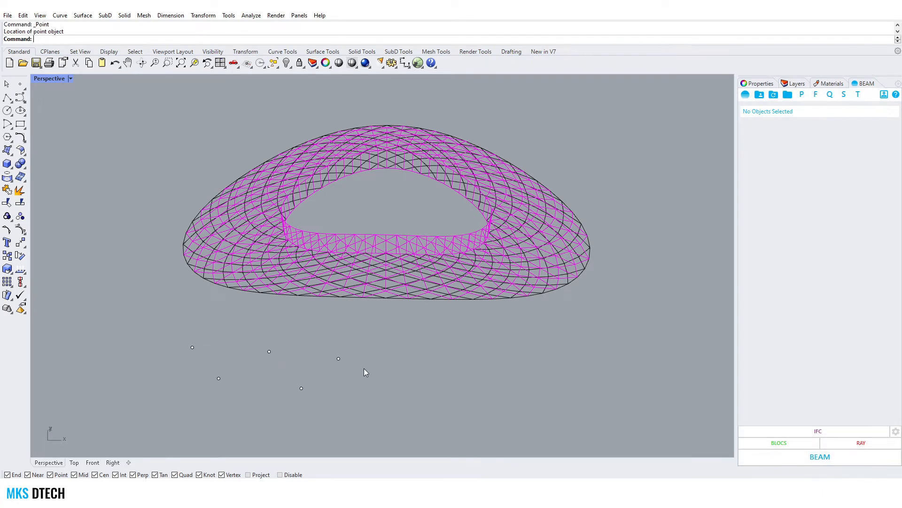
Step: Select all five zigzag points together and delete them
right_drag(226, 378, 222, 359)
drag(403, 400, 151, 333)
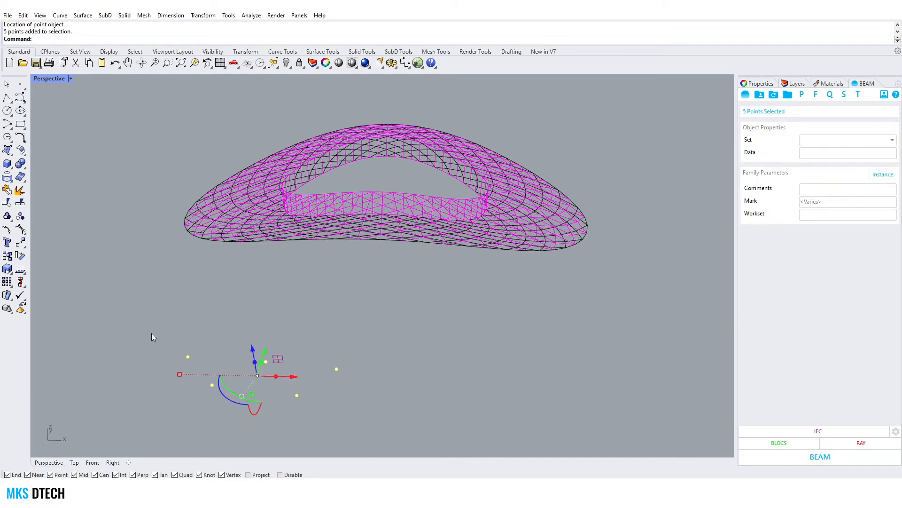
scroll(344, 329, down, 4)
scroll(300, 367, up, 4)
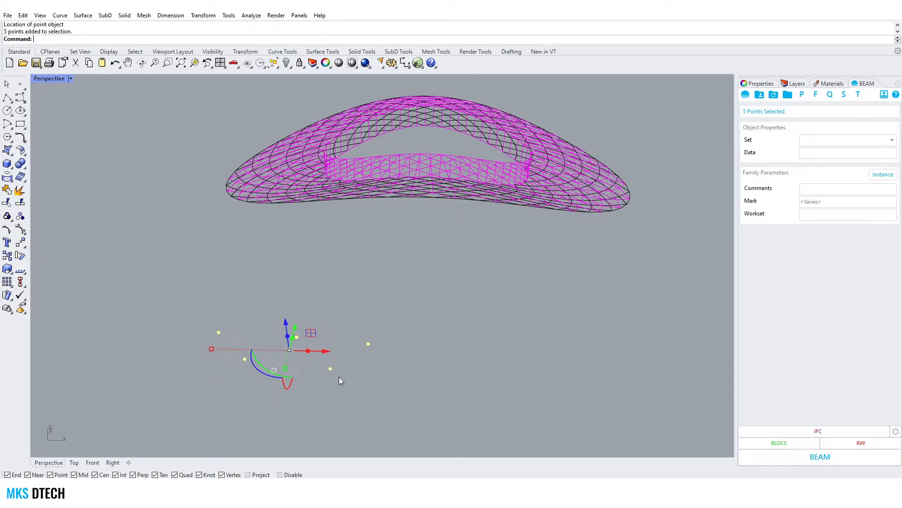
key(Delete)
Step: Draw an open three-segment polyline shaped like an upside-down U in front of the gridshell
click(7, 97)
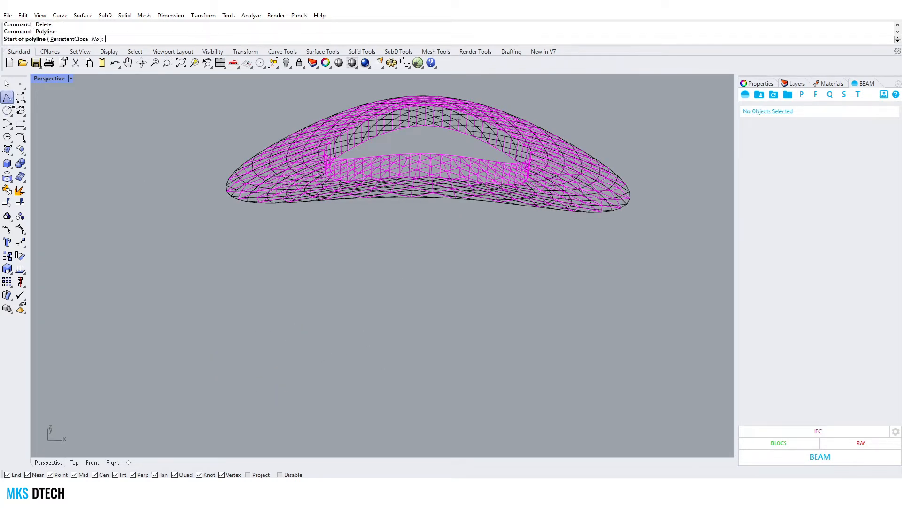
click(287, 373)
click(294, 278)
click(395, 282)
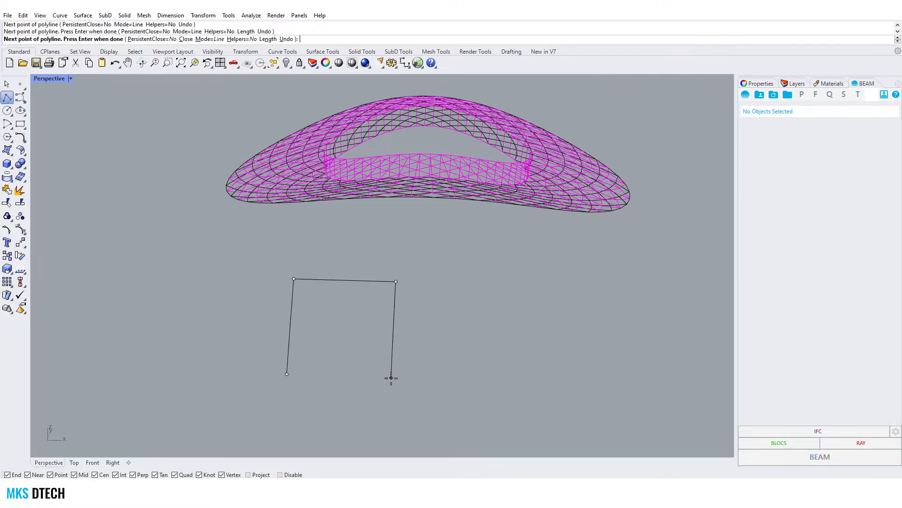
click(391, 378)
key(Return)
Step: Inspect the three-segment polyline from other angles and delete it
click(292, 367)
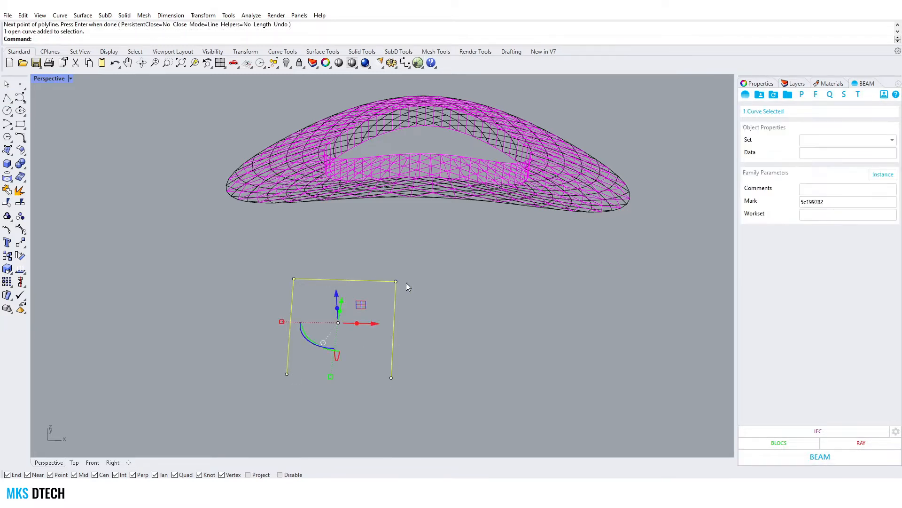
right_drag(407, 345, 201, 332)
scroll(298, 325, up, 5)
right_drag(298, 325, 305, 333)
scroll(340, 308, down, 5)
scroll(339, 308, up, 5)
right_drag(339, 308, 330, 313)
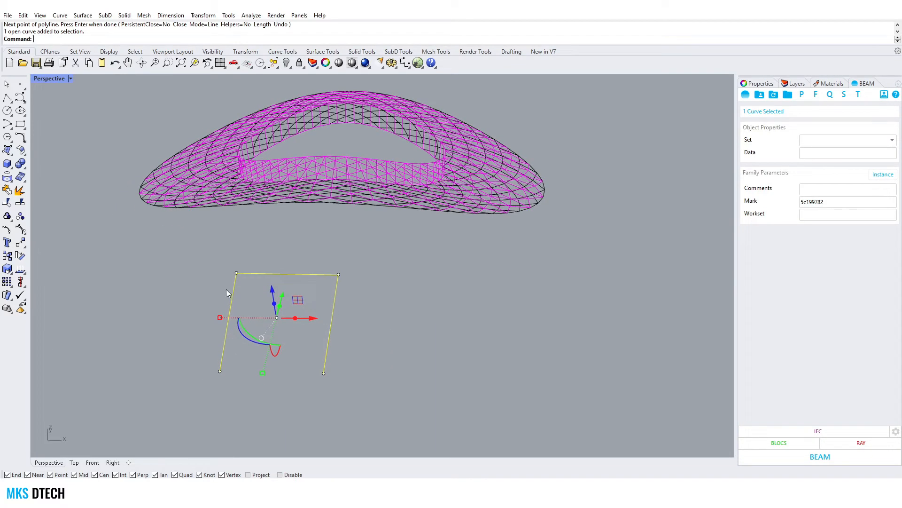
click(363, 331)
drag(363, 331, 297, 312)
key(Delete)
Step: Draw an open, stepped seven-segment polyline in front of the gridshell and delete it
click(7, 98)
click(166, 389)
click(170, 281)
click(249, 276)
click(243, 346)
click(292, 348)
click(292, 322)
click(339, 325)
click(326, 396)
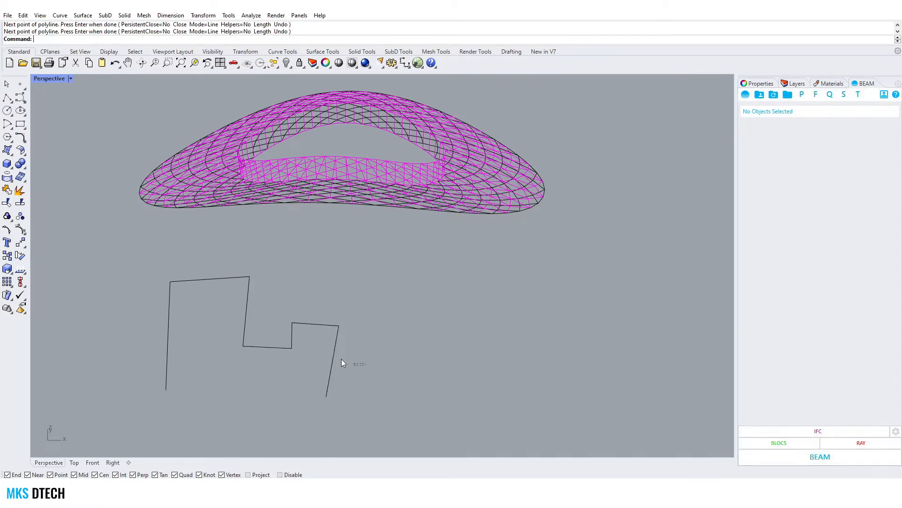
key(Return)
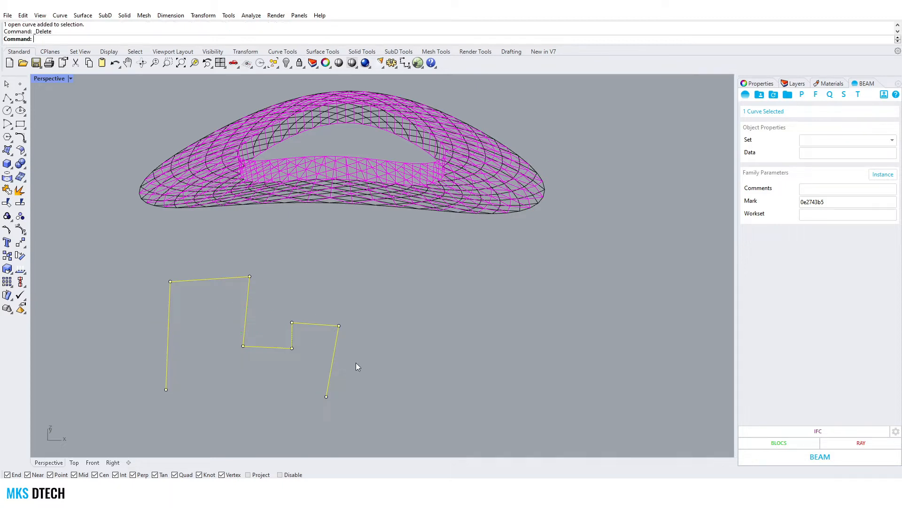
key(Delete)
Step: Select a magenta upper-layer curve near the gridshell's crest and examine its BEAM set assignment
scroll(388, 312, down, 3)
scroll(225, 210, up, 8)
scroll(362, 162, up, 5)
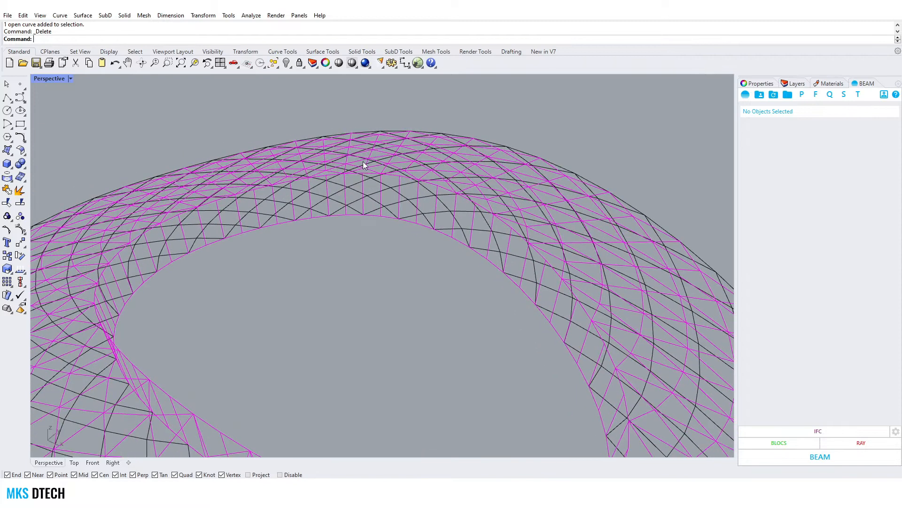
click(394, 151)
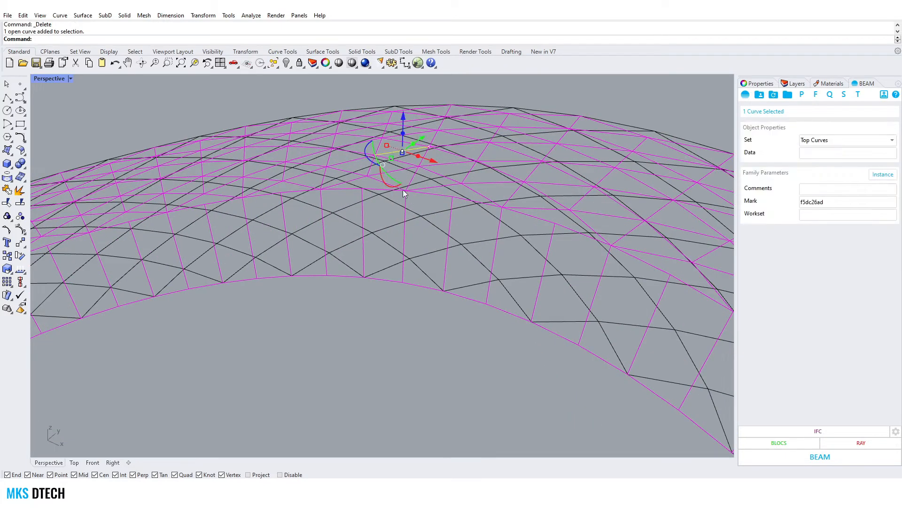
scroll(407, 194, down, 3)
scroll(394, 168, up, 3)
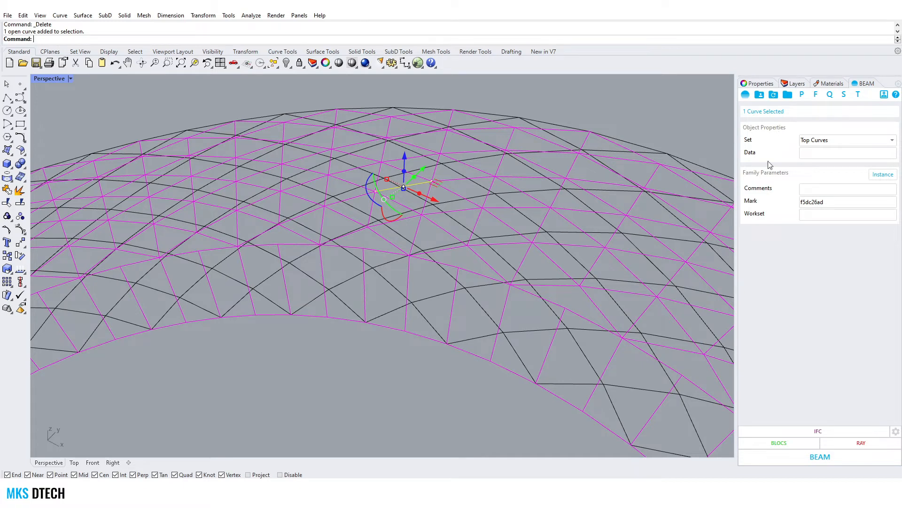
scroll(385, 212, down, 2)
scroll(466, 176, up, 4)
scroll(306, 249, down, 1)
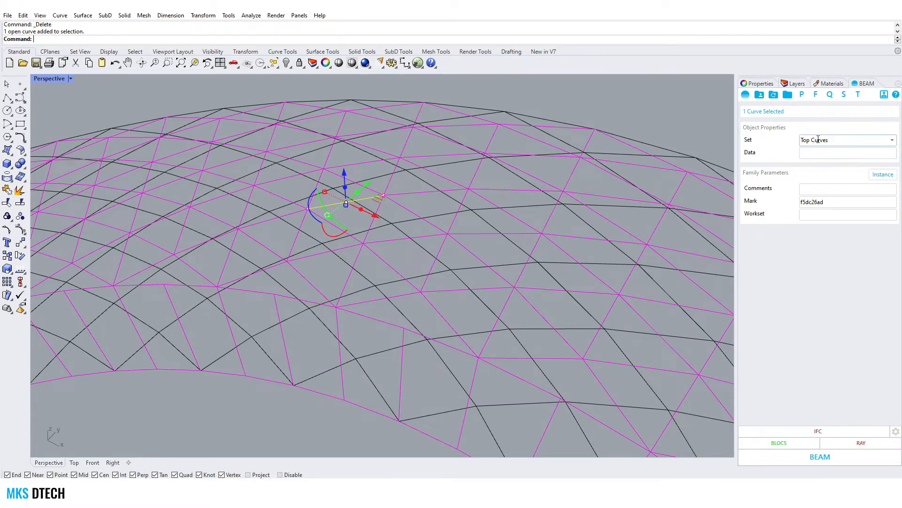
Step: Select a black lower-layer curve of the gridshell and examine its BEAM set assignment
click(387, 284)
right_drag(479, 262, 440, 242)
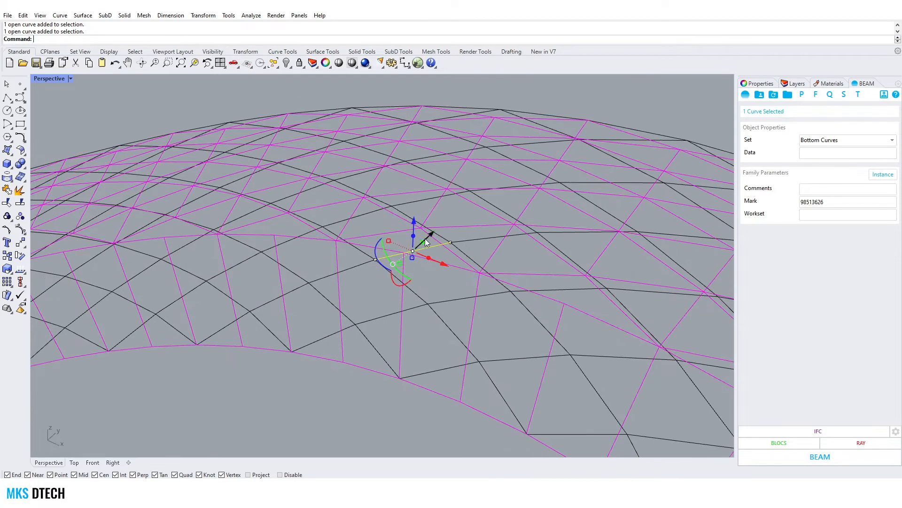
scroll(416, 255, up, 3)
scroll(424, 296, down, 6)
Step: Set the BEAM set name of one magenta connecting curve at the inner opening's rim to Adaptivecurve
right_drag(424, 296, 526, 344)
scroll(530, 306, up, 5)
click(531, 307)
click(846, 139)
click(849, 150)
key(BackSpace)
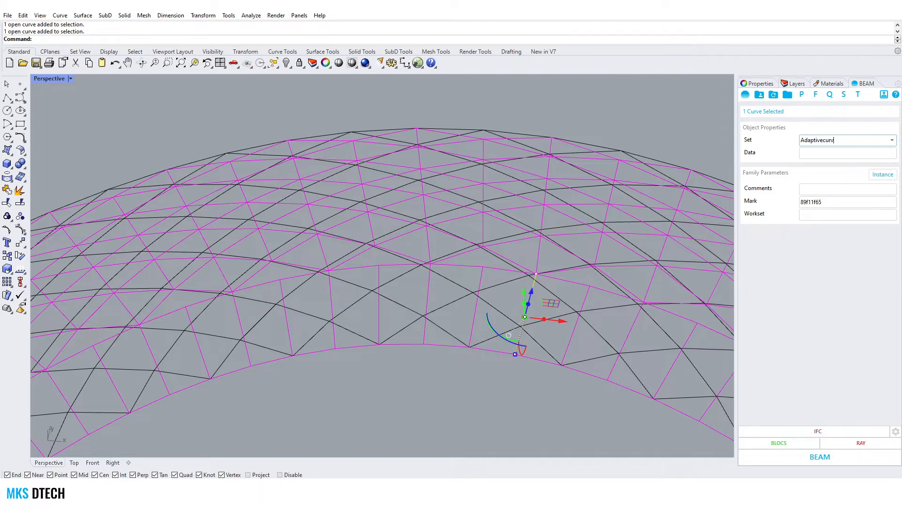
mouse_move(403, 267)
right_down()
mouse_move(433, 290)
mouse_move(408, 279)
right_up()
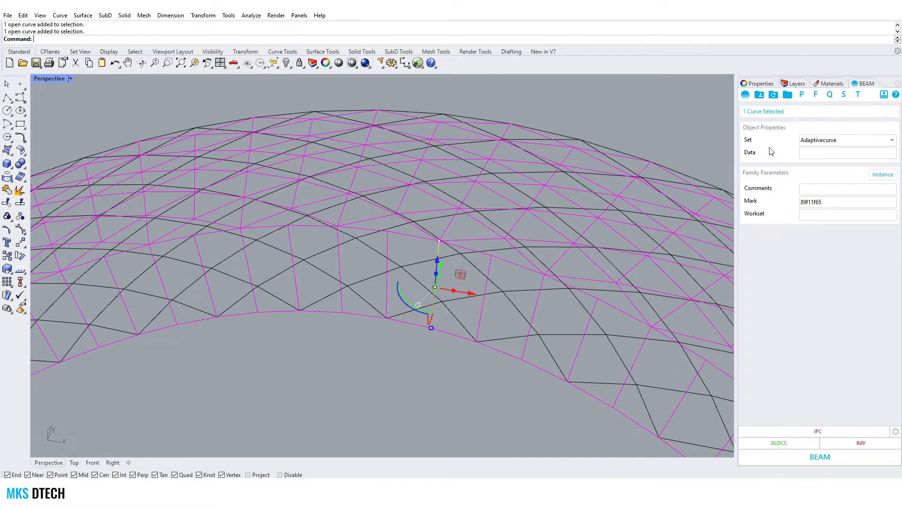
Step: Compare the BEAM set assignments of one black lower-layer curve and one magenta upper-layer curve
right_drag(440, 229, 373, 212)
click(377, 217)
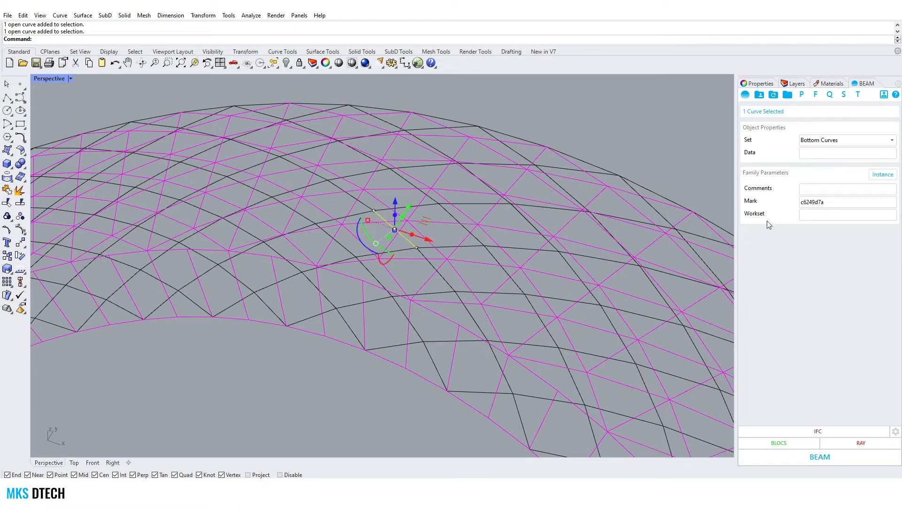
click(292, 220)
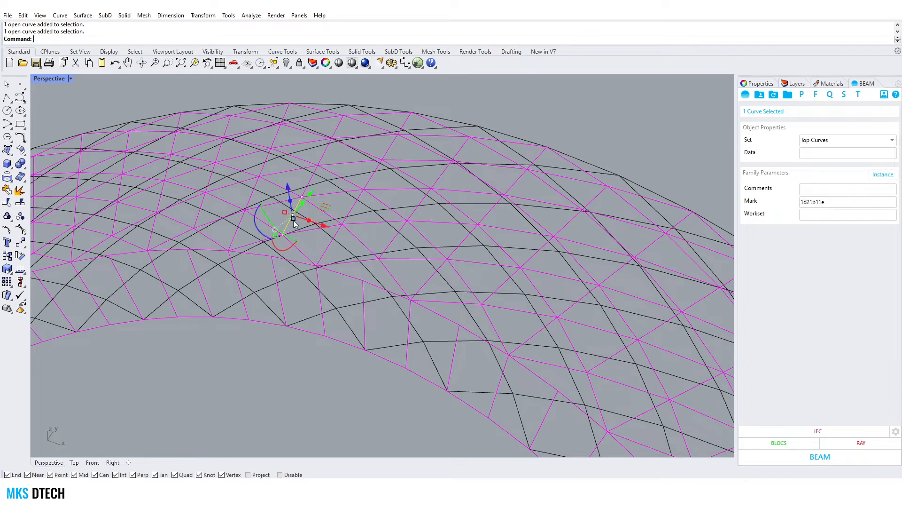
Step: Select individual curves across the gridshell to check their BEAM set assignments, and clear the selection
click(604, 249)
right_drag(605, 250, 211, 248)
click(580, 283)
click(208, 249)
right_drag(517, 244, 383, 246)
scroll(383, 247, down, 7)
scroll(486, 274, up, 2)
scroll(316, 244, down, 6)
scroll(431, 264, up, 6)
click(431, 264)
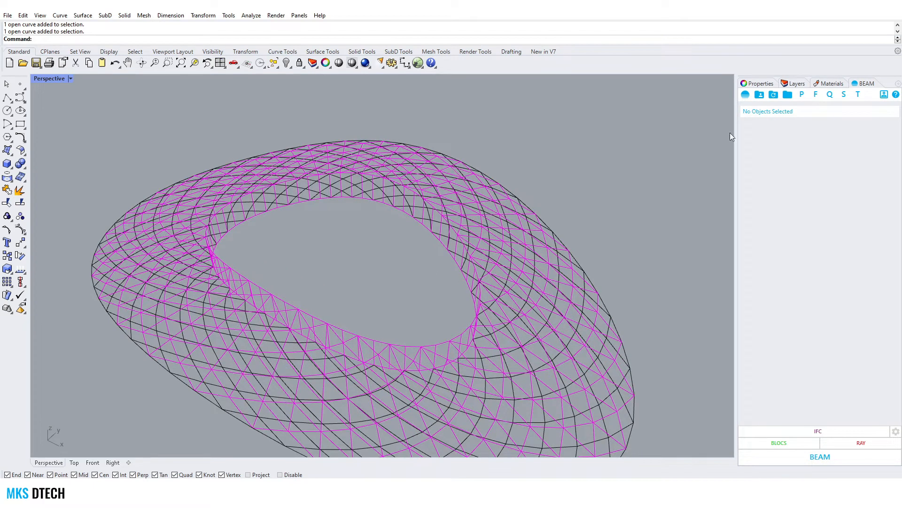
Step: Add a BEAM instance parameter named Radius that applies to all categories
click(801, 95)
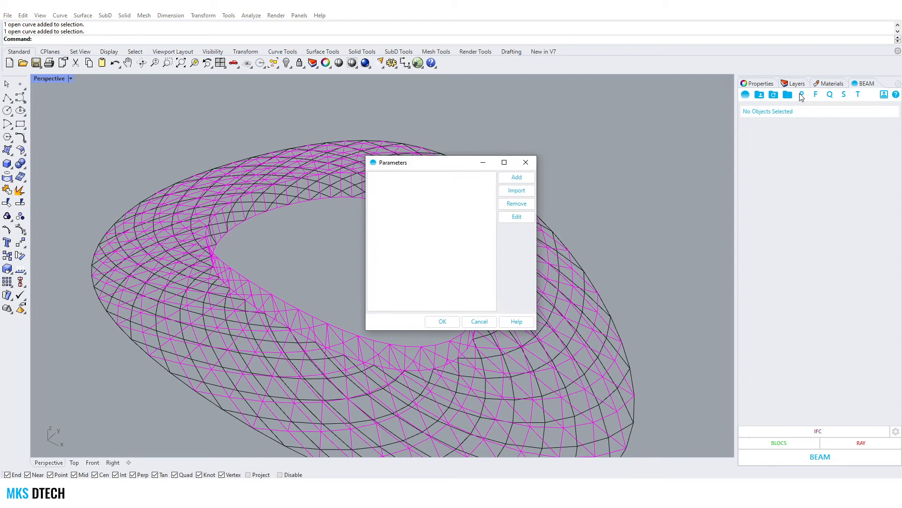
click(518, 179)
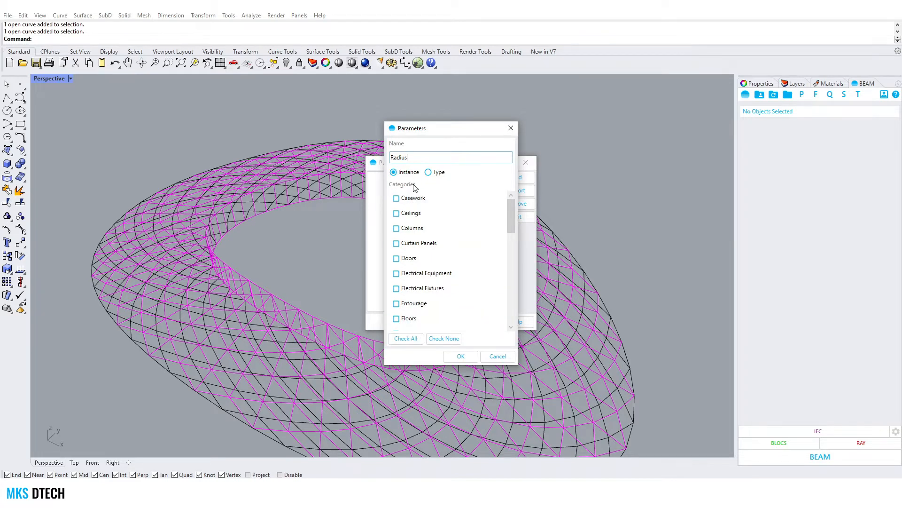
click(412, 341)
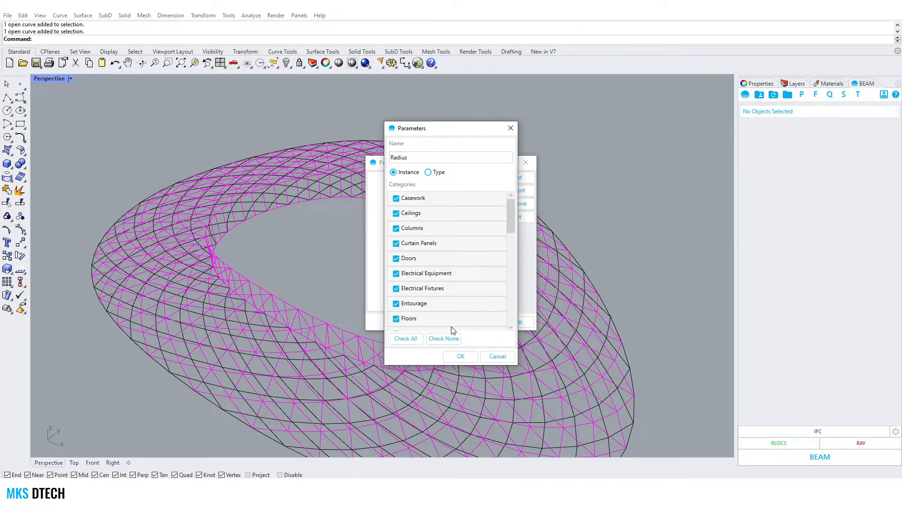
click(460, 357)
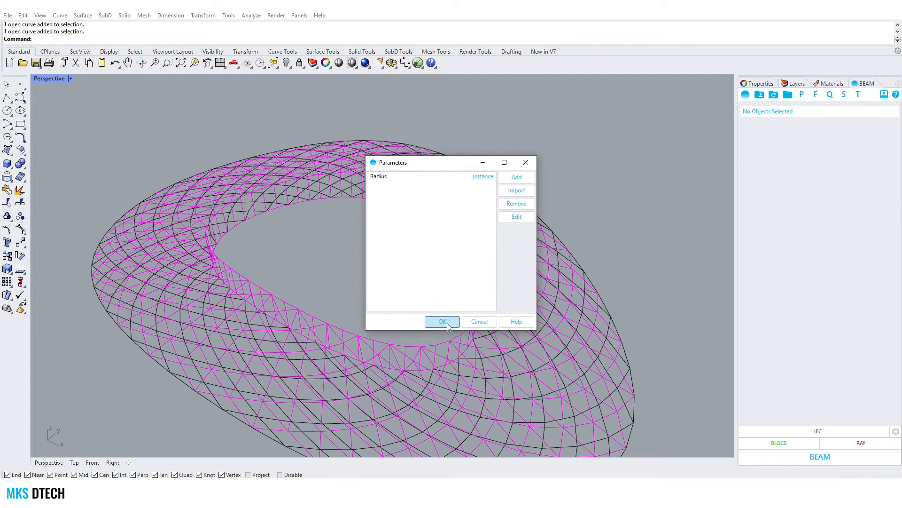
click(442, 321)
Step: Check a magenta upper-layer curve's family parameters for the Radius field, and deselect the curve
scroll(453, 211, up, 5)
click(437, 209)
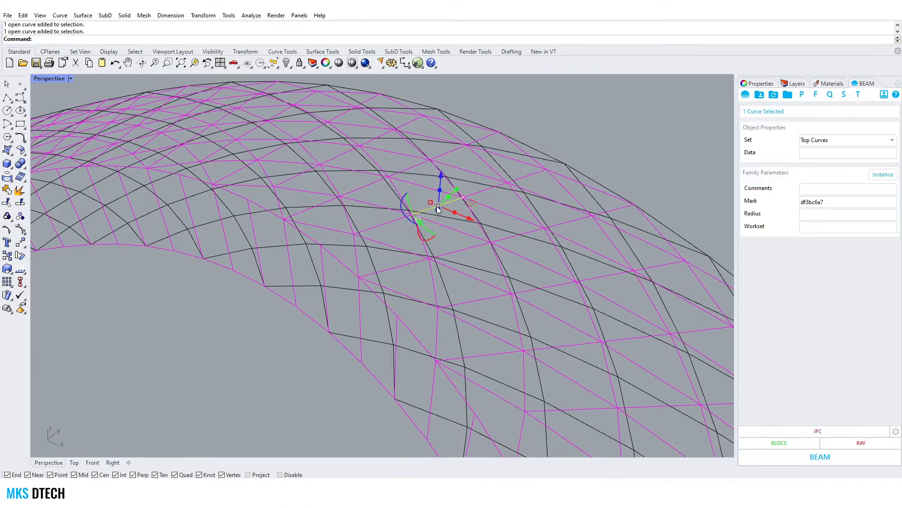
scroll(437, 210, down, 5)
scroll(442, 202, up, 4)
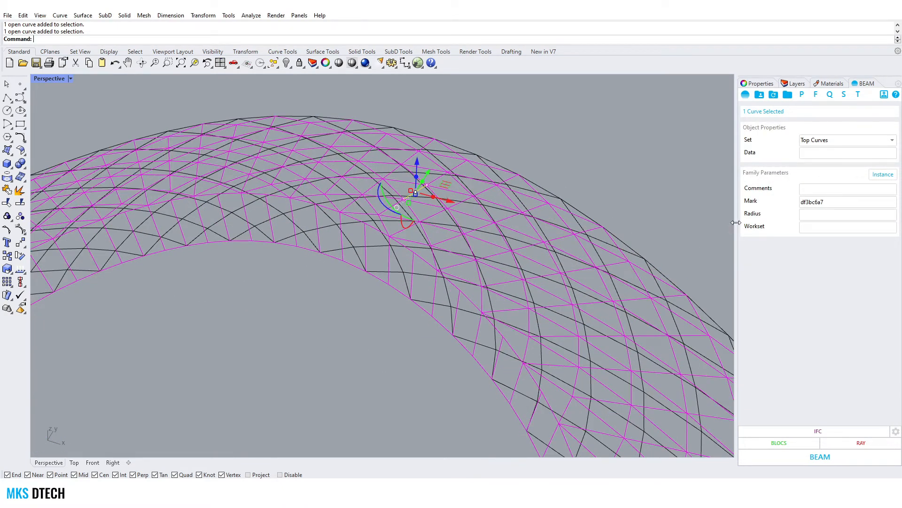
scroll(596, 241, down, 5)
scroll(470, 197, up, 2)
click(575, 164)
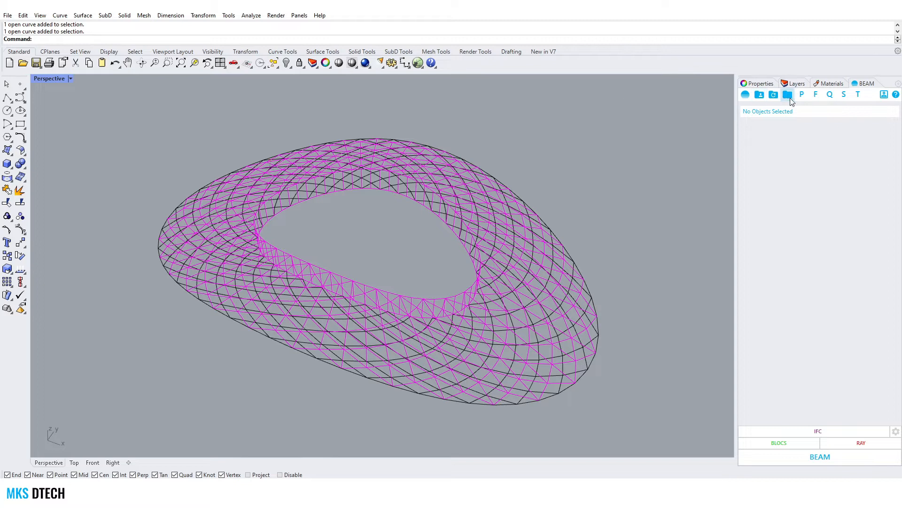
Step: Select all curves in the Top Curves set through the BEAM families list and set their Radius to 100
click(817, 97)
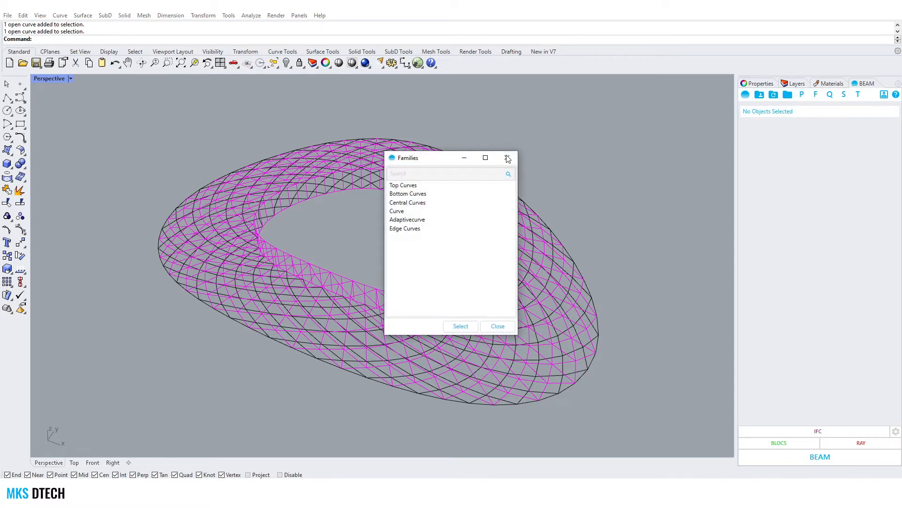
drag(447, 157, 623, 96)
click(583, 121)
click(646, 256)
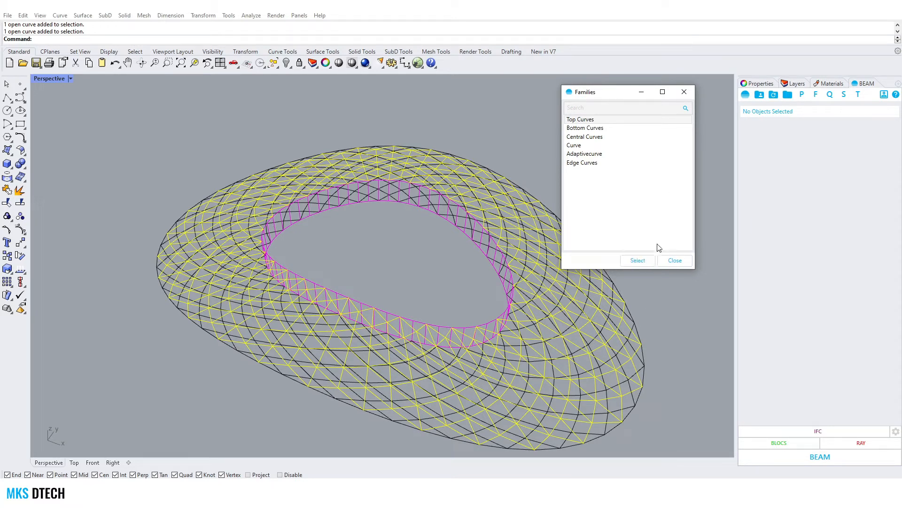
click(675, 260)
click(817, 216)
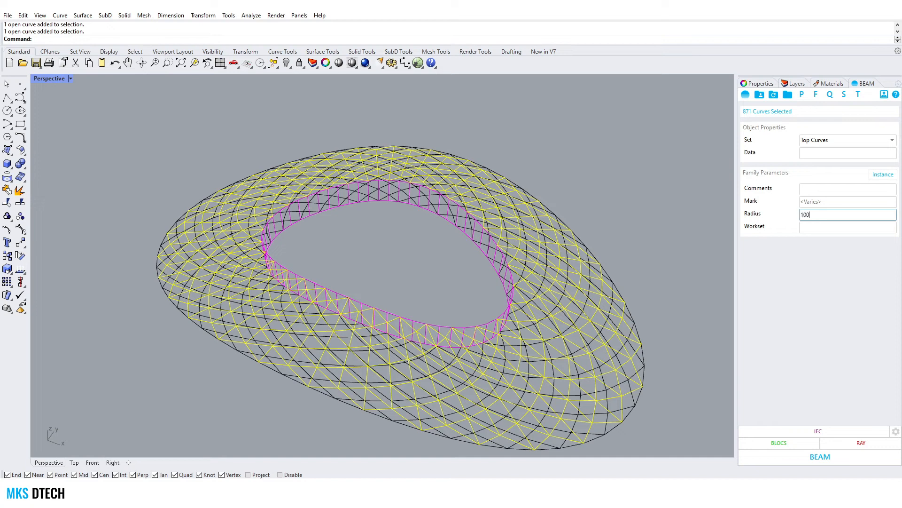
text(100)
key(Return)
click(662, 201)
Step: Select the Bottom Curves, Central Curves, Curve and Adaptivecurve sets together and set their Radius to 400
click(816, 94)
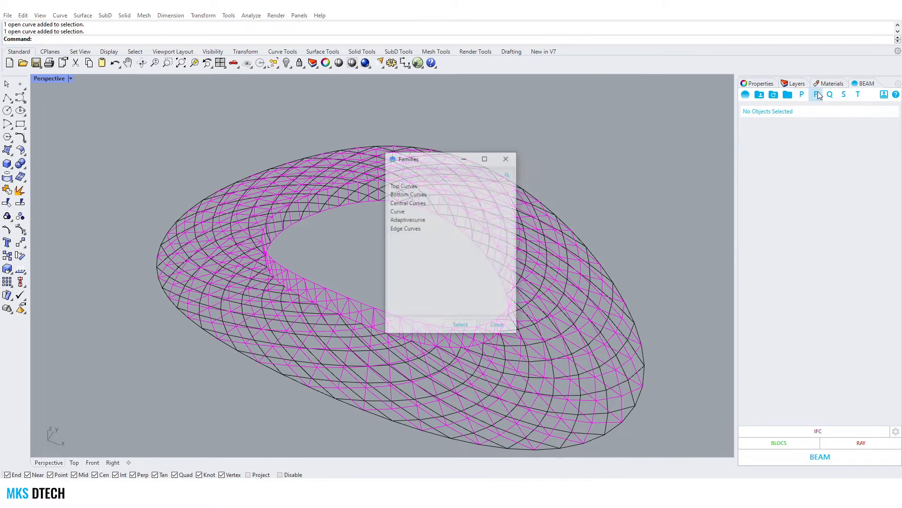
click(414, 194)
ctrl+click(414, 203)
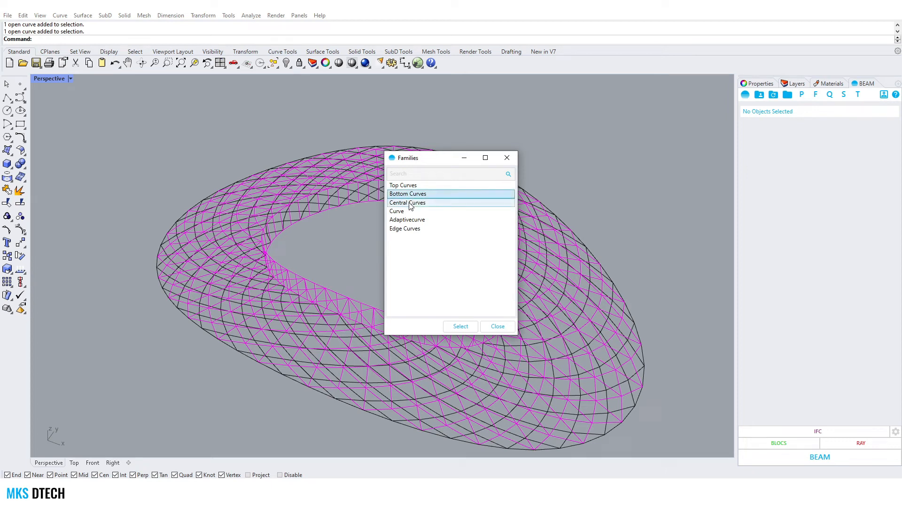
ctrl+click(414, 211)
ctrl+click(416, 220)
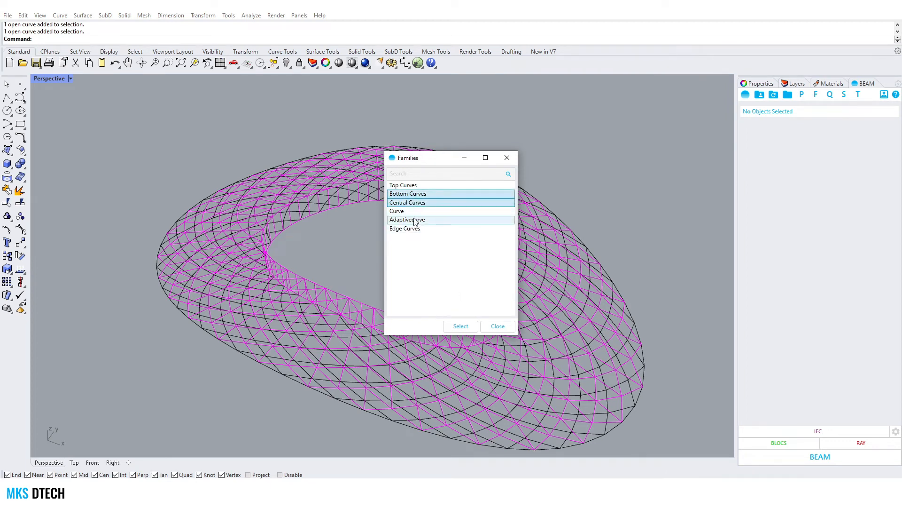
click(460, 326)
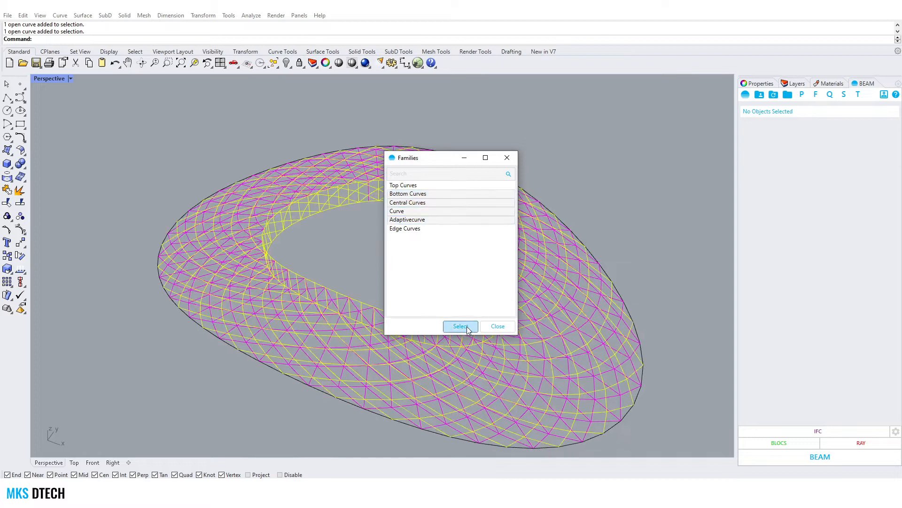
click(497, 326)
click(826, 213)
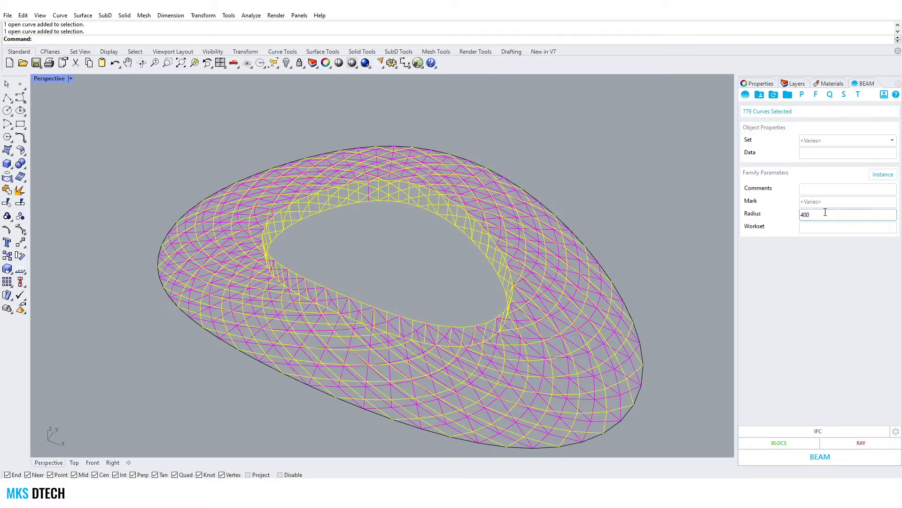
click(683, 212)
Step: Select all curves in the Edge Curves set and enter a Radius value for them
click(816, 94)
click(405, 228)
click(461, 326)
click(500, 329)
click(815, 216)
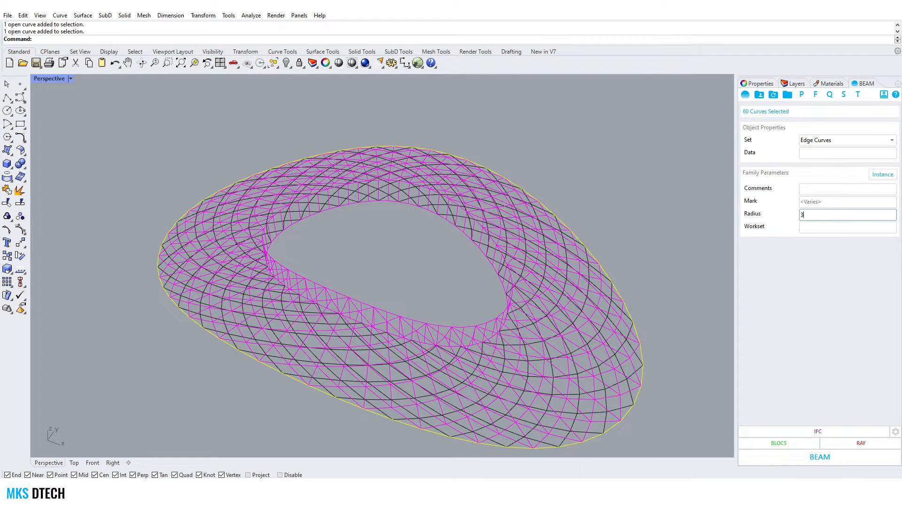
key(Return)
click(642, 205)
Step: Window-select a patch of gridshell curves spanning the upper and lower layers and place it clear of the main structure
right_drag(445, 160, 445, 236)
scroll(328, 261, up, 4)
drag(354, 113, 516, 310)
scroll(507, 296, down, 6)
right_drag(501, 276, 477, 254)
drag(441, 264, 599, 278)
scroll(615, 270, up, 6)
right_drag(616, 270, 494, 287)
scroll(532, 276, down, 5)
drag(481, 286, 506, 284)
scroll(510, 285, up, 5)
right_drag(511, 284, 529, 295)
right_drag(509, 184, 506, 199)
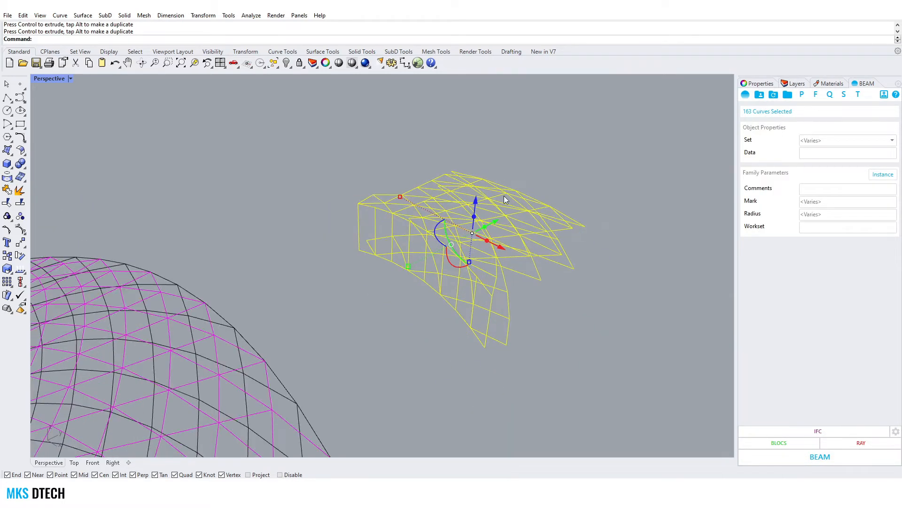
Step: Export the selected patch of curves with BEAM as RoofExport
click(825, 460)
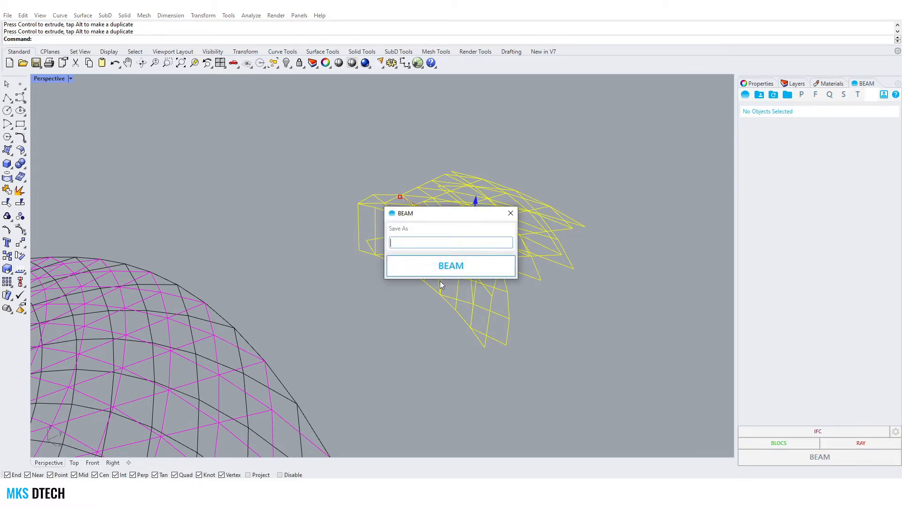
text(RoofExport)
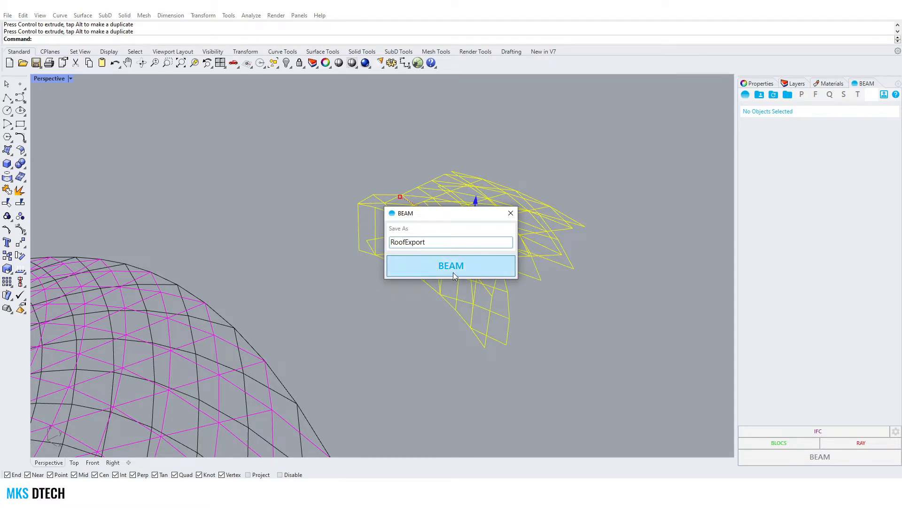
click(453, 272)
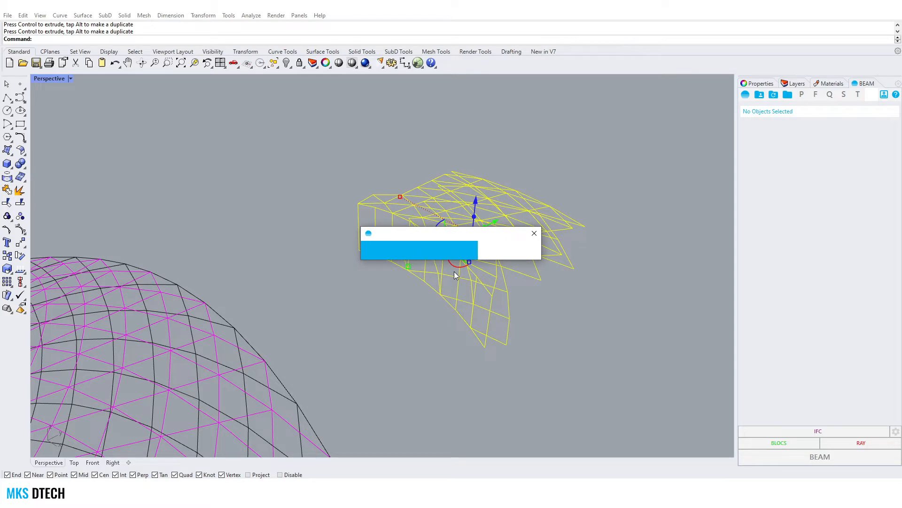
click(471, 267)
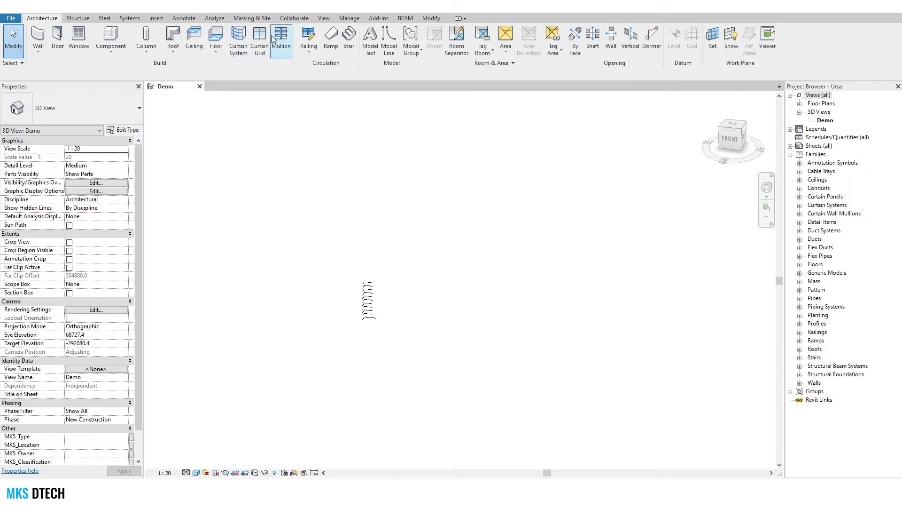
Step: In Revit, start the URSA import of the BEAM add-in and choose the RoofExport .beam file
click(401, 20)
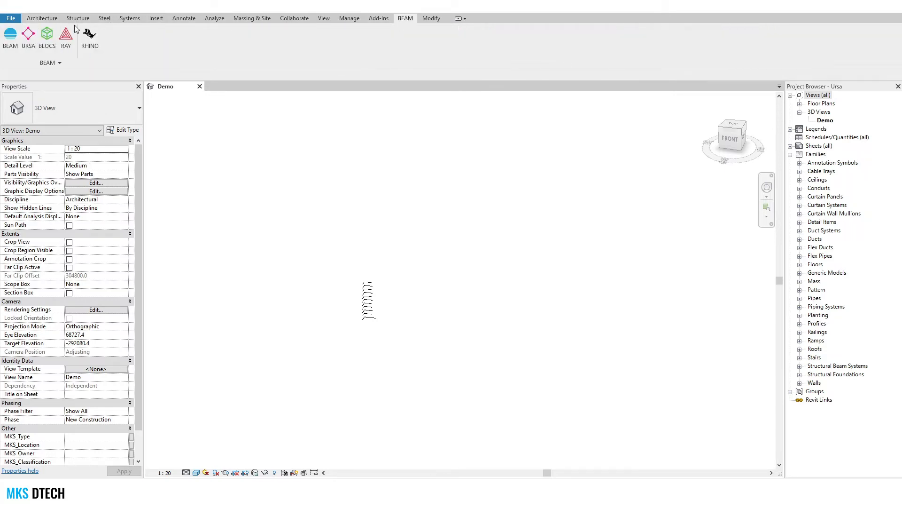
click(30, 36)
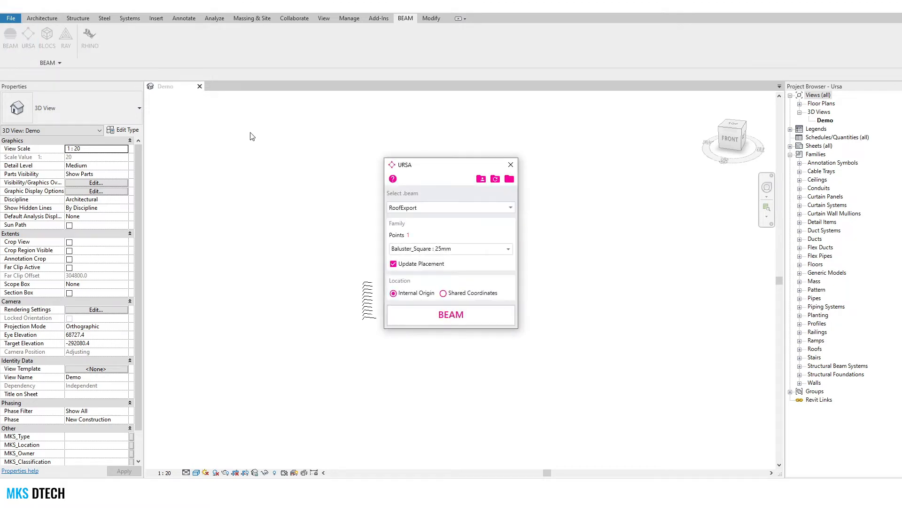
drag(438, 173, 256, 126)
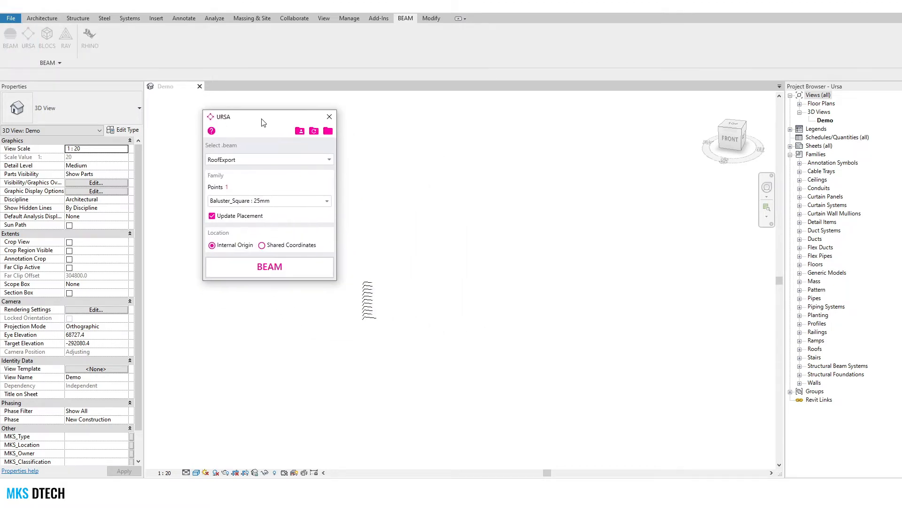
click(330, 160)
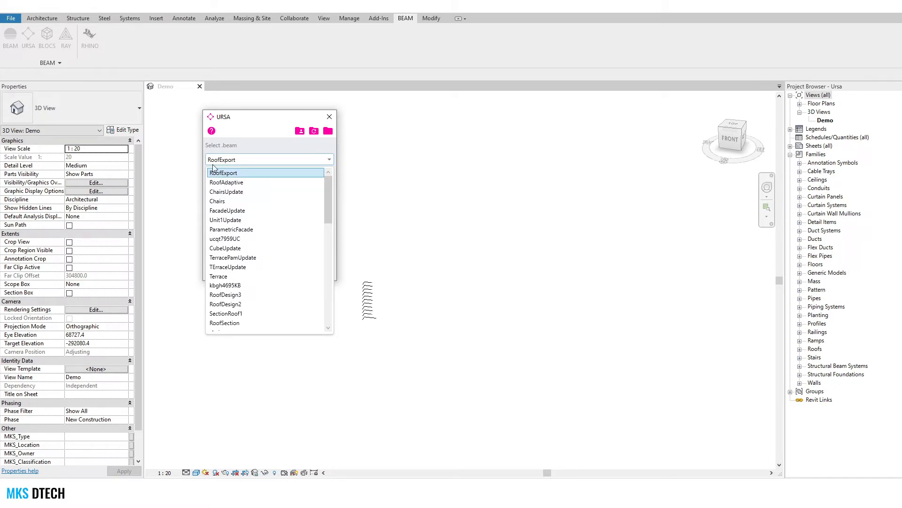
click(224, 173)
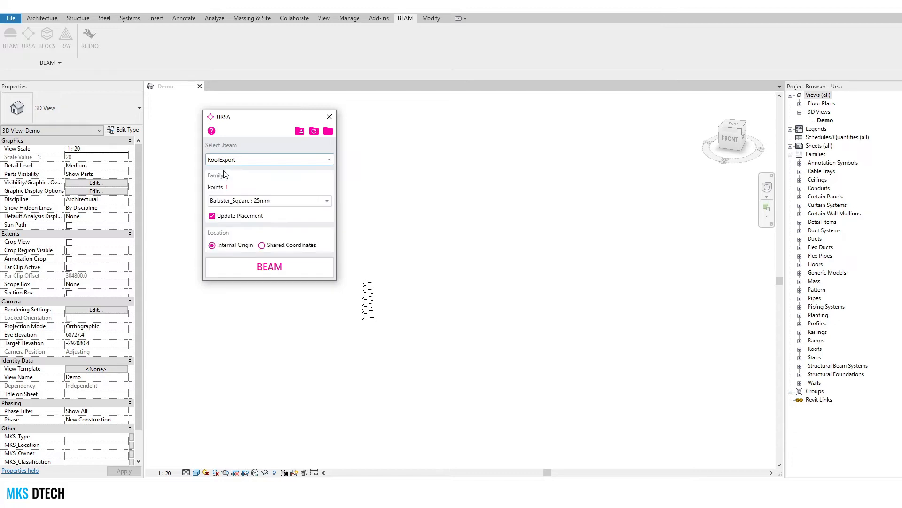
Step: Choose the Cable : Standard family and import the curves as adaptive components with Update Placement on, at the Internal Origin
click(249, 201)
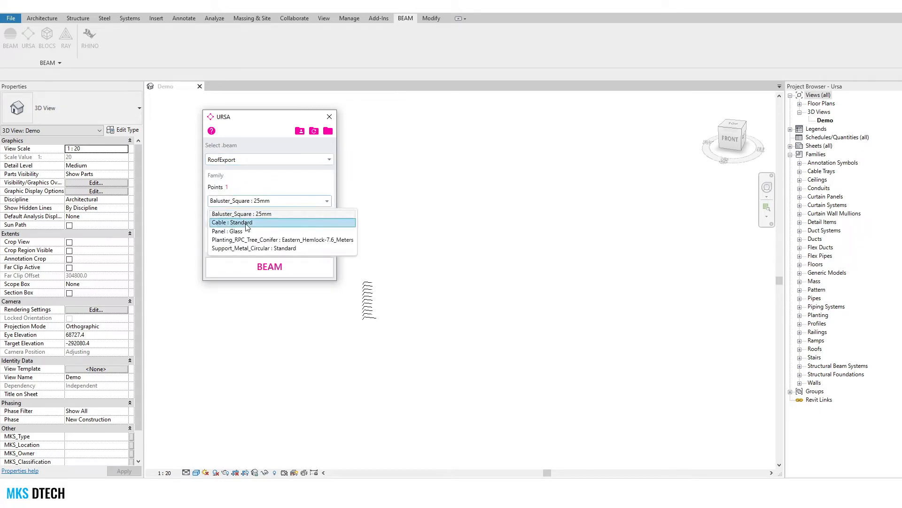
click(250, 223)
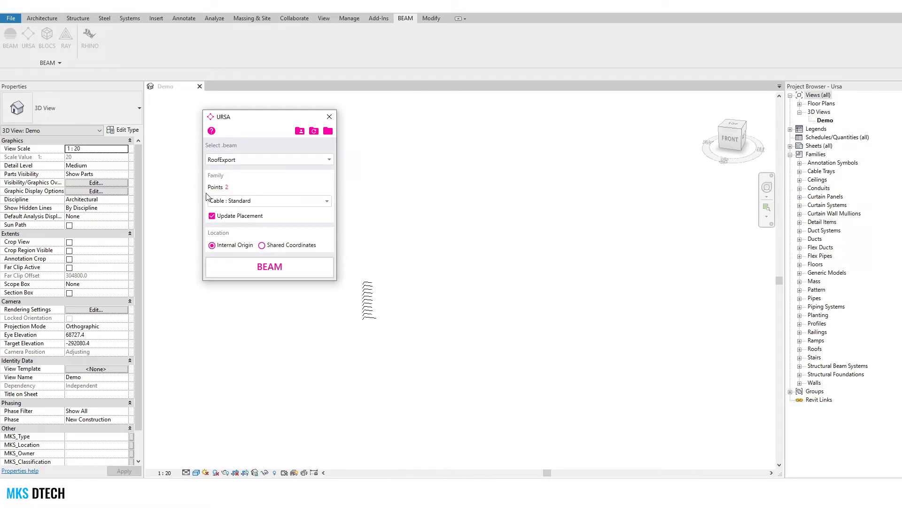
click(269, 266)
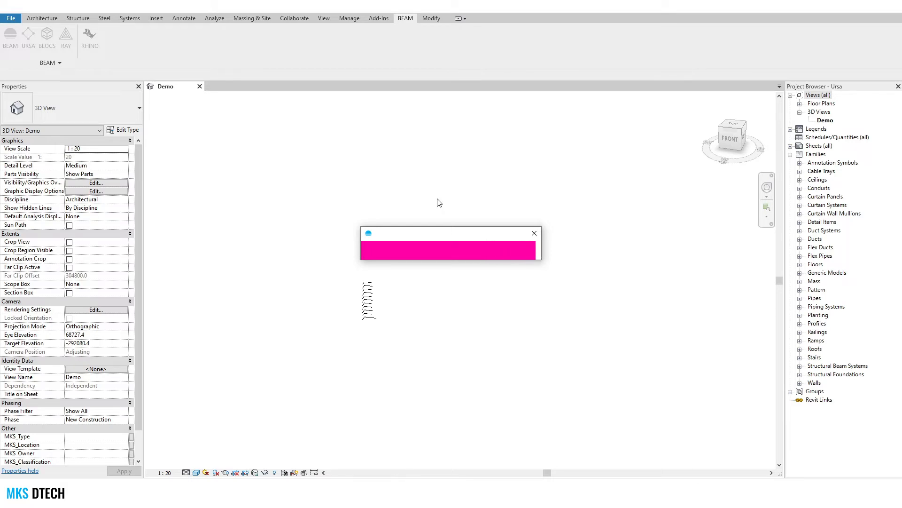
click(505, 264)
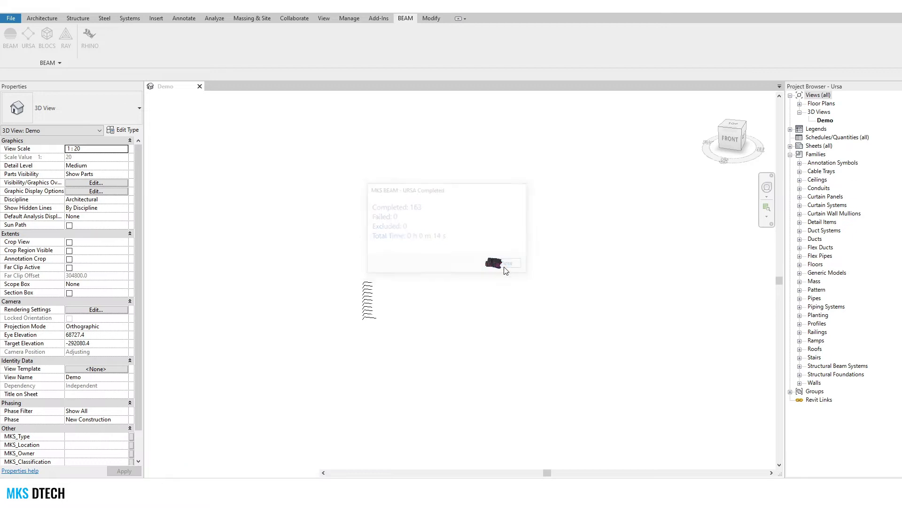
Step: Examine the imported cable structure in 3D and compare the Radius of the vertical rim cables and a top-layer cable
scroll(500, 267, up, 2)
scroll(449, 261, down, 2)
shift+middle_drag(559, 282, 480, 269)
scroll(480, 267, up, 3)
scroll(479, 266, down, 3)
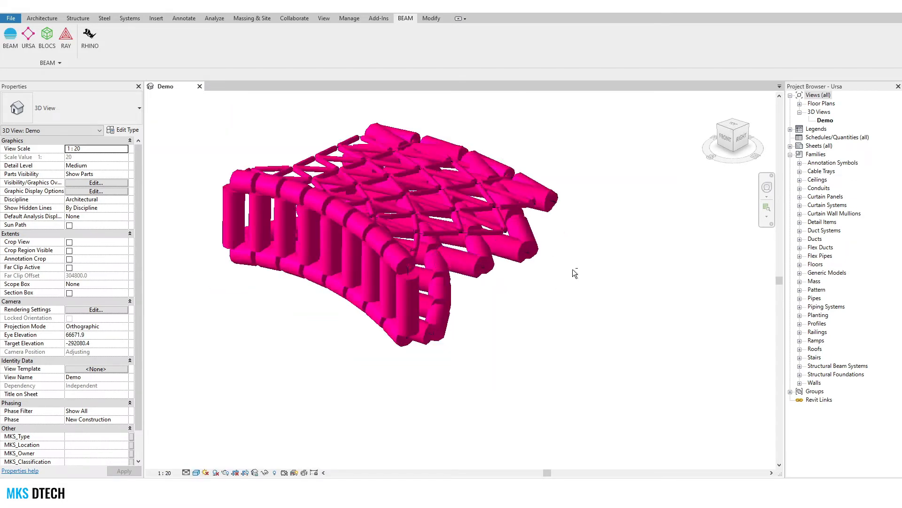
shift+middle_drag(573, 269, 340, 258)
click(317, 242)
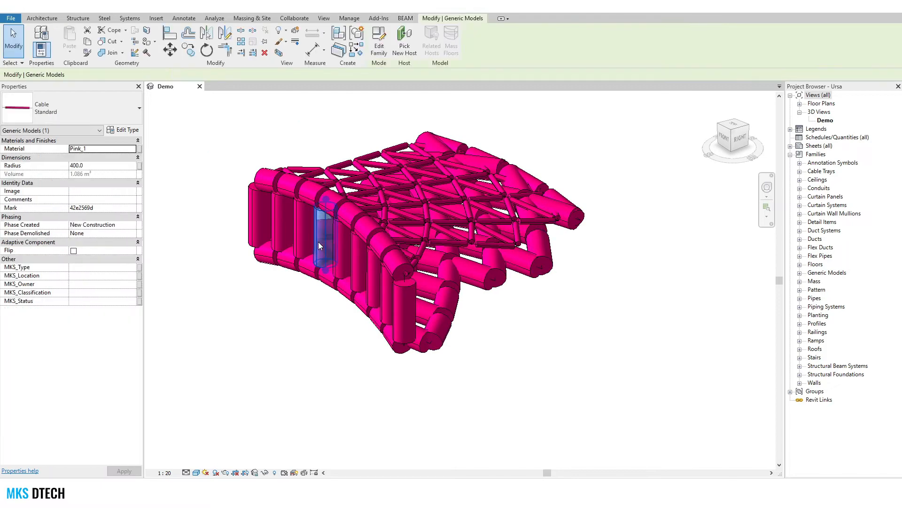
click(399, 301)
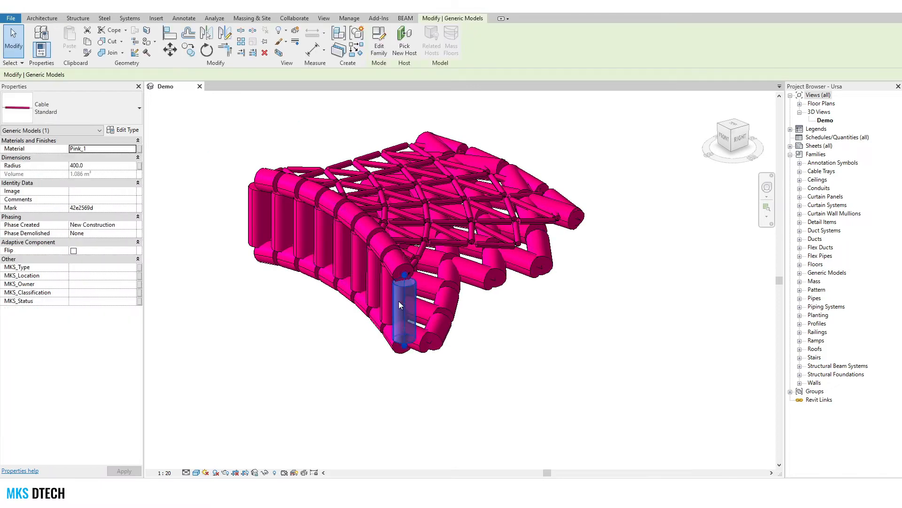
click(444, 243)
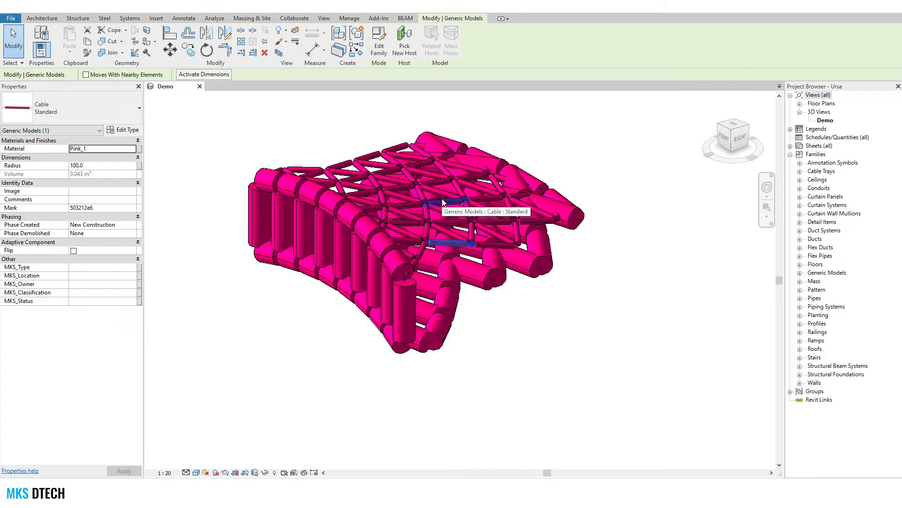
Step: Check the Radius of a thick cable at the outer edge of the imported structure
click(573, 206)
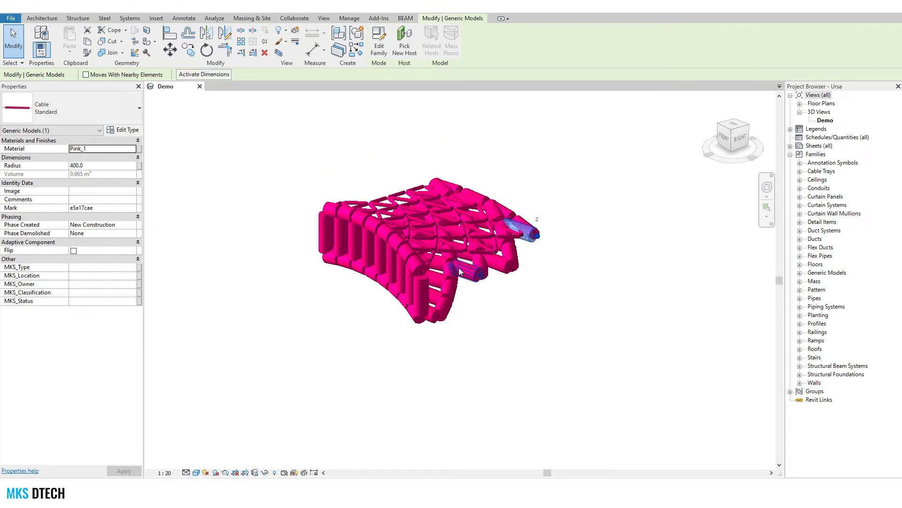
scroll(458, 267, down, 3)
click(552, 320)
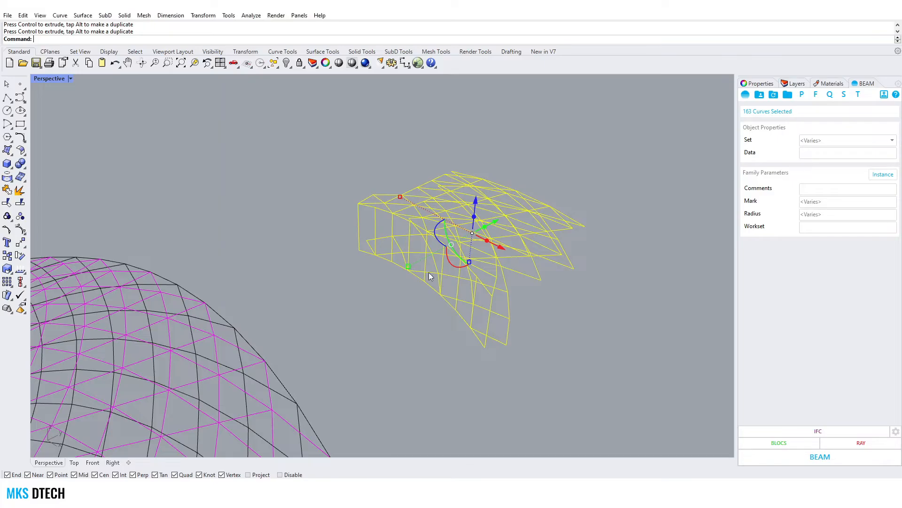
Step: In Rhino, select all 163 curves of the patch and set their BEAM Radius to 200
right_drag(428, 272, 525, 311)
key(Escape)
drag(489, 340, 390, 207)
click(842, 215)
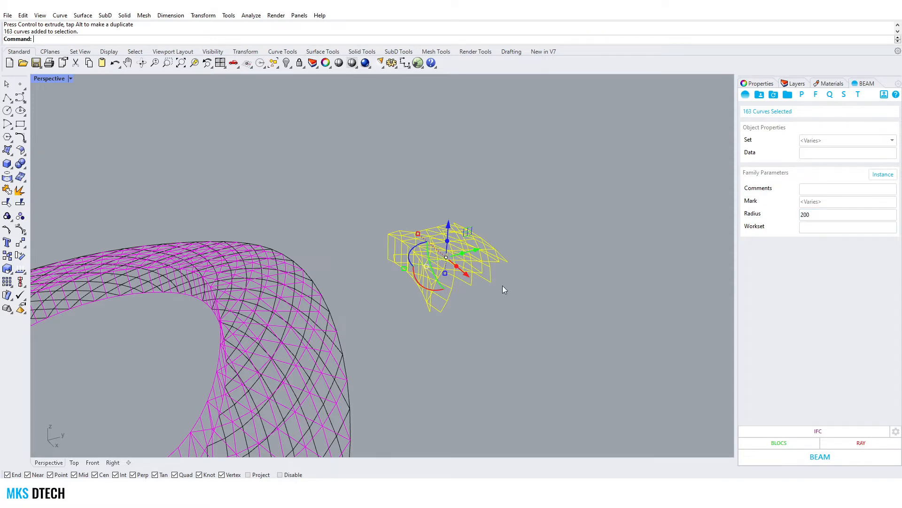
scroll(501, 286, up, 4)
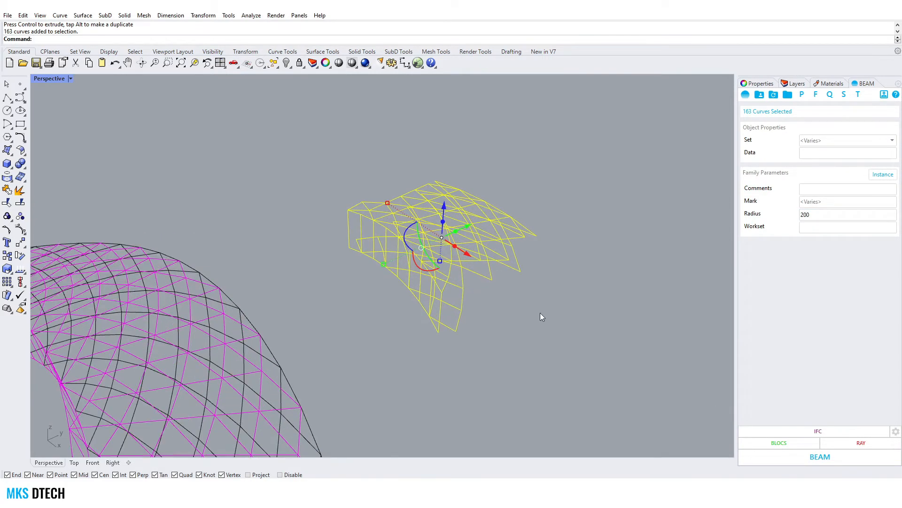
Step: Export the selected patch curves with BEAM as Radiusupdate
click(820, 457)
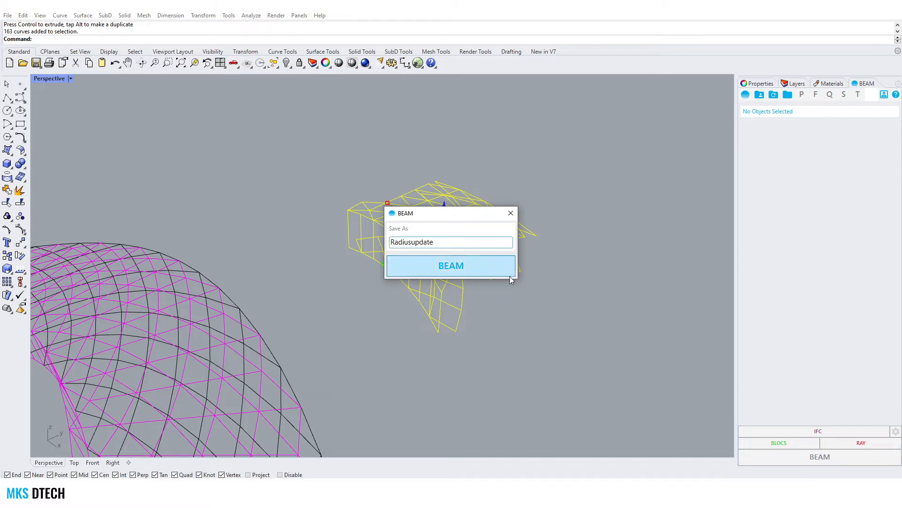
click(489, 265)
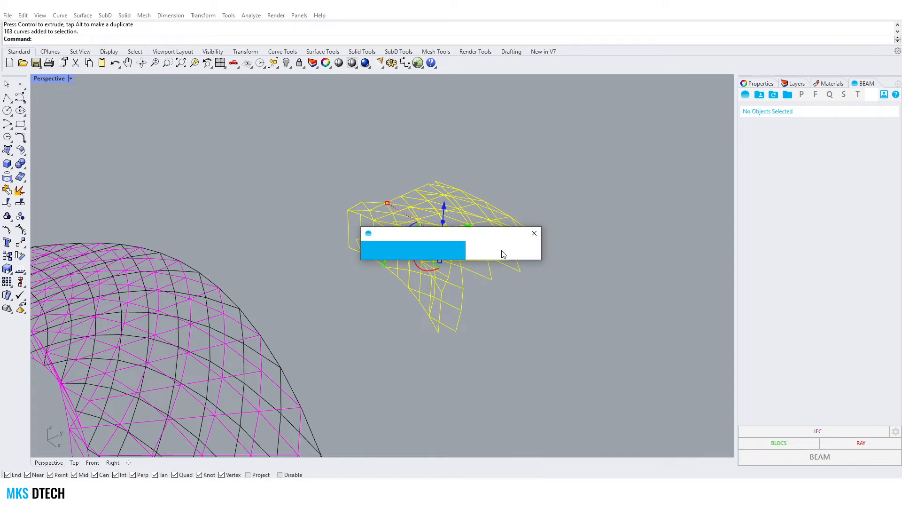
click(479, 269)
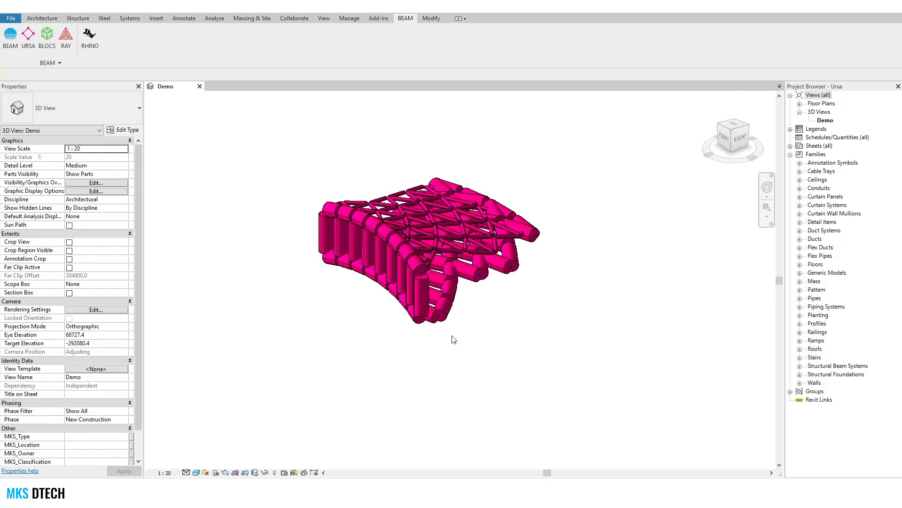
Step: In Revit, import Radiusupdate with URSA using the Cable : Standard family, Update Placement on and Internal Origin
click(28, 34)
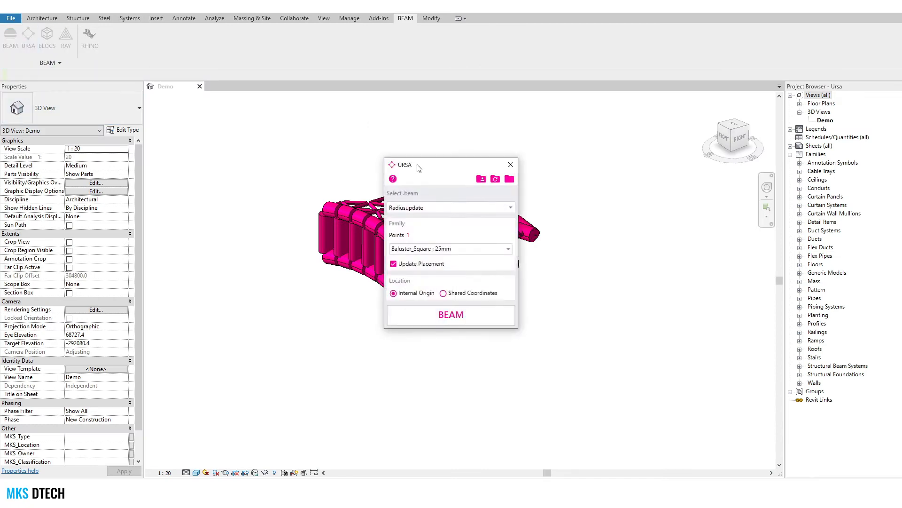
drag(212, 137, 197, 99)
click(216, 141)
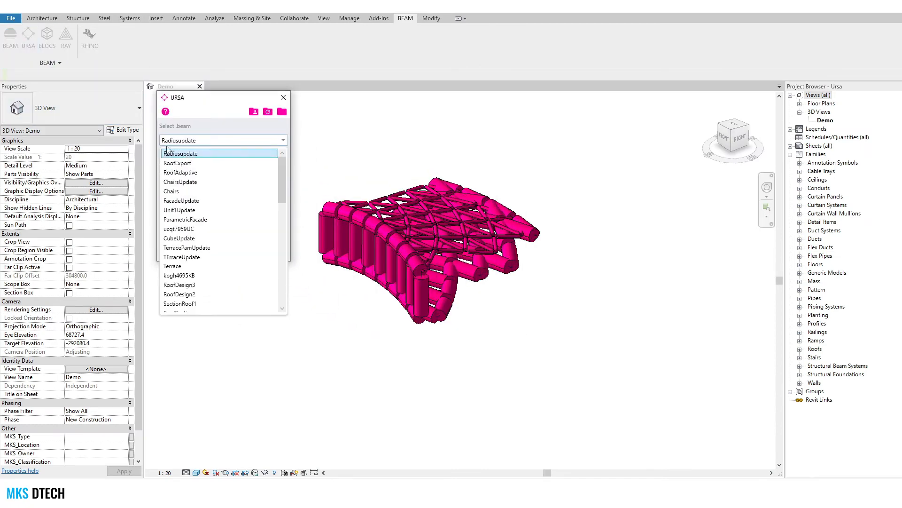
click(190, 153)
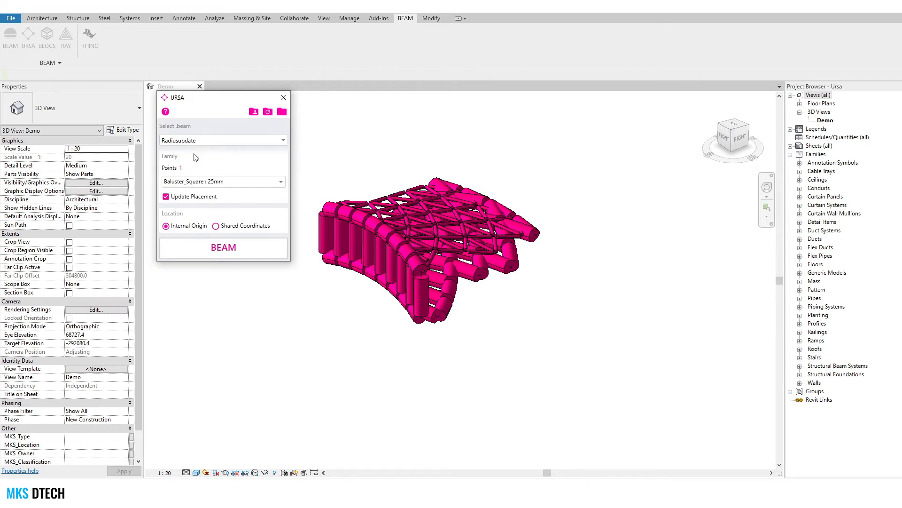
click(205, 182)
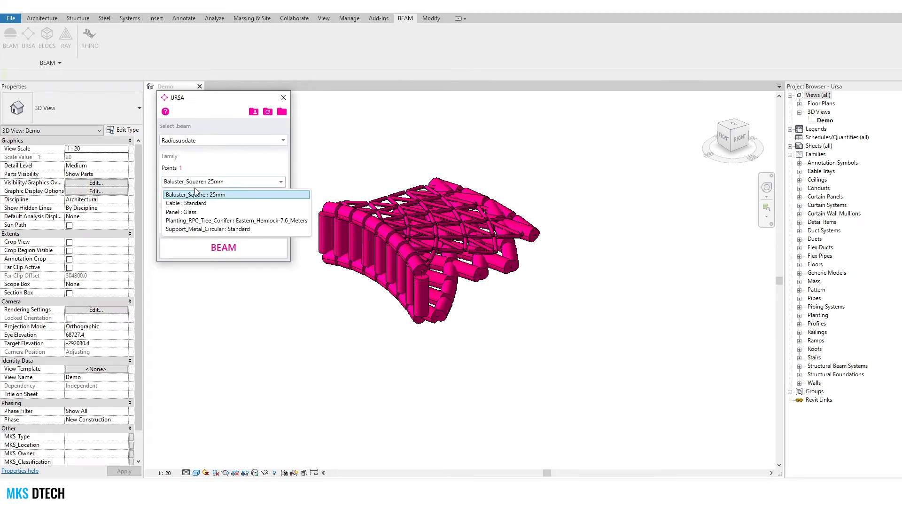
click(193, 204)
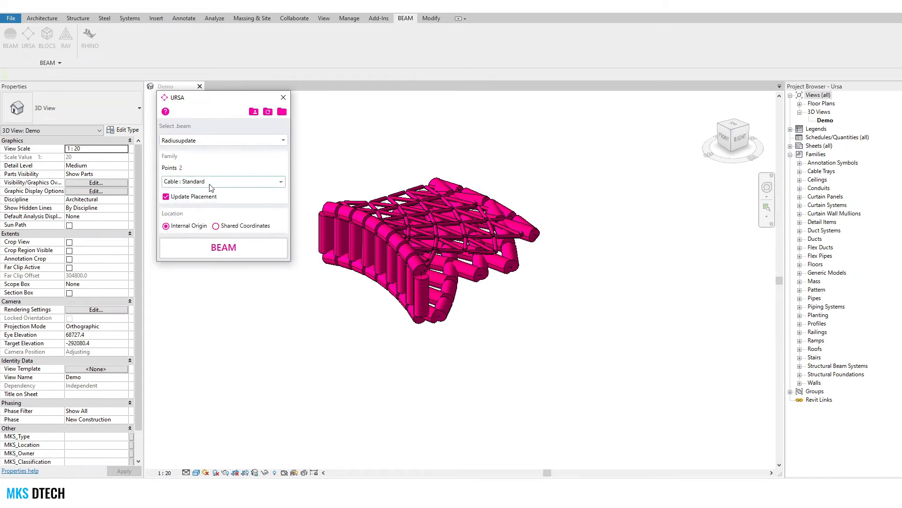
click(224, 248)
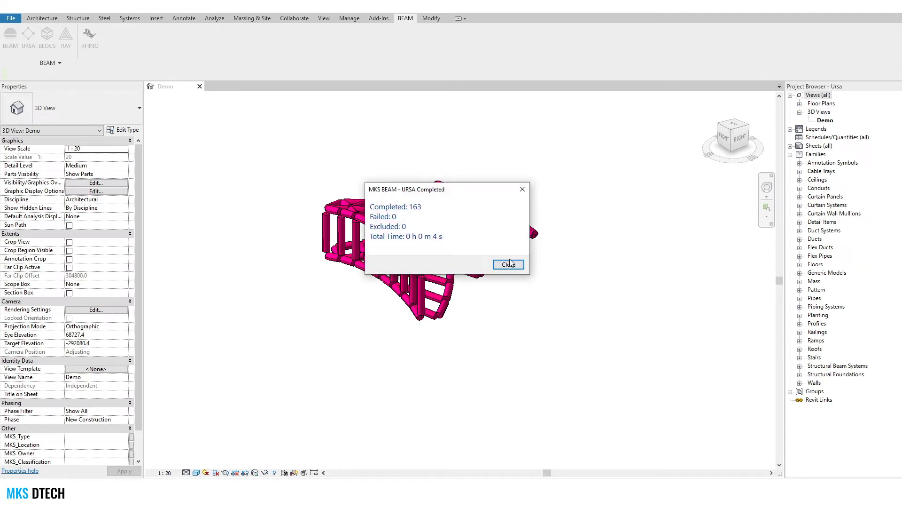
click(509, 264)
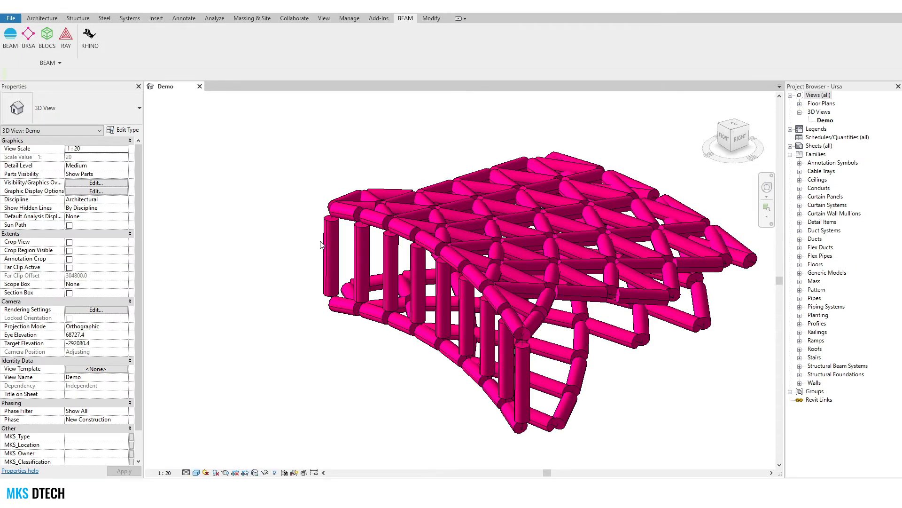
Step: Examine the updated cable structure in 3D and compare the Radius of a vertical rim, a lower-layer and a top-edge cable
scroll(320, 244, down, 2)
click(327, 251)
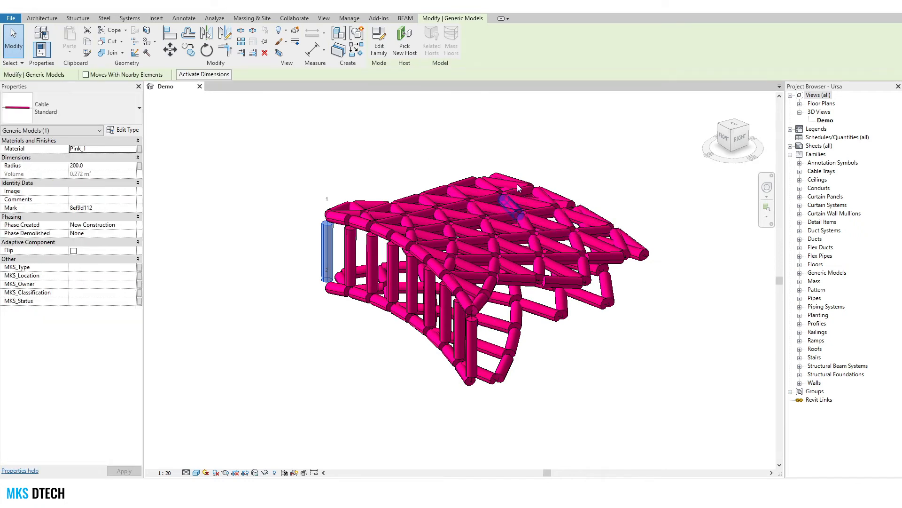
click(548, 312)
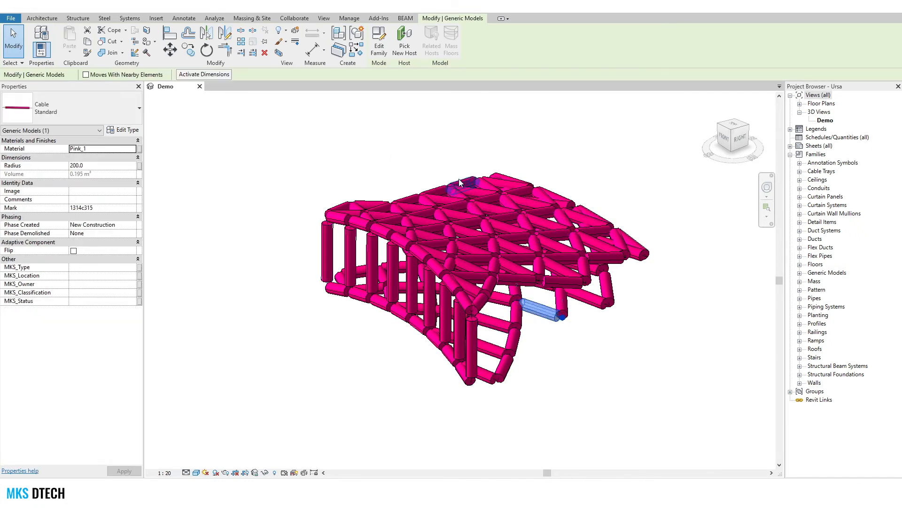
scroll(460, 182, down, 2)
click(472, 146)
shift+middle_drag(394, 272, 404, 263)
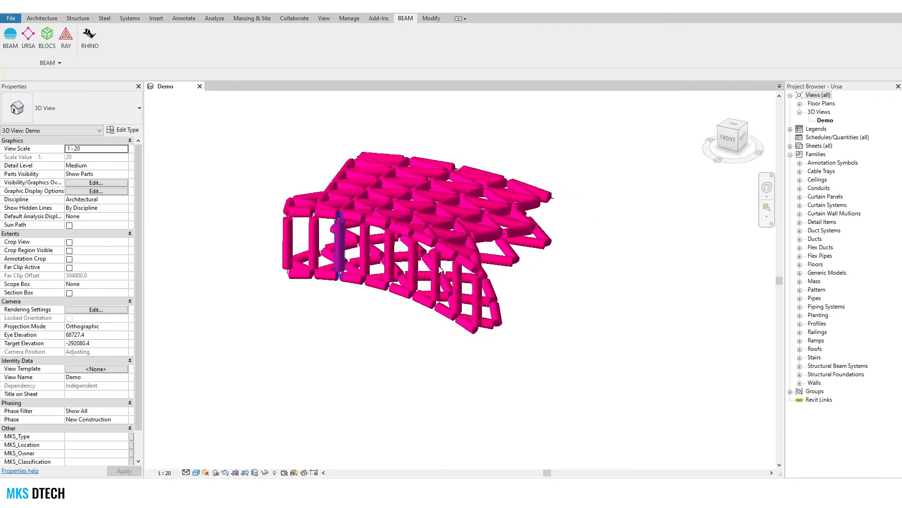
scroll(431, 260, up, 5)
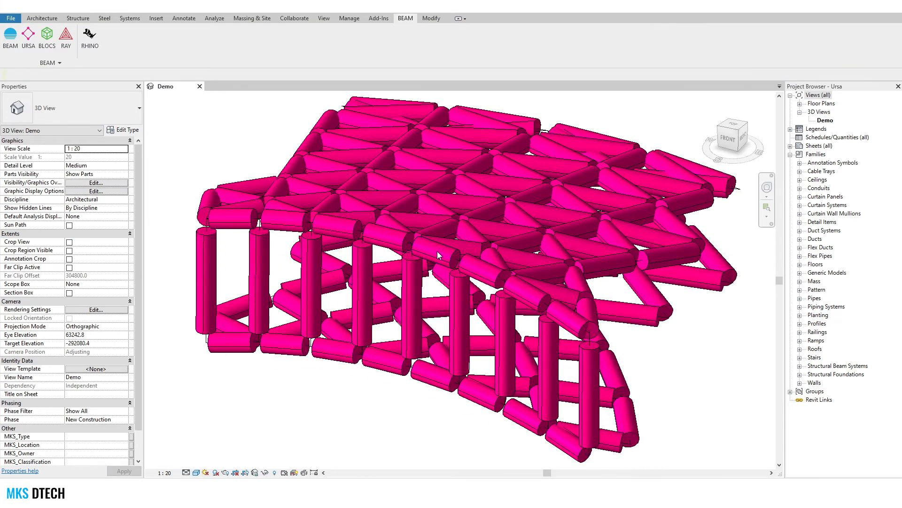
click(437, 255)
scroll(442, 254, down, 1)
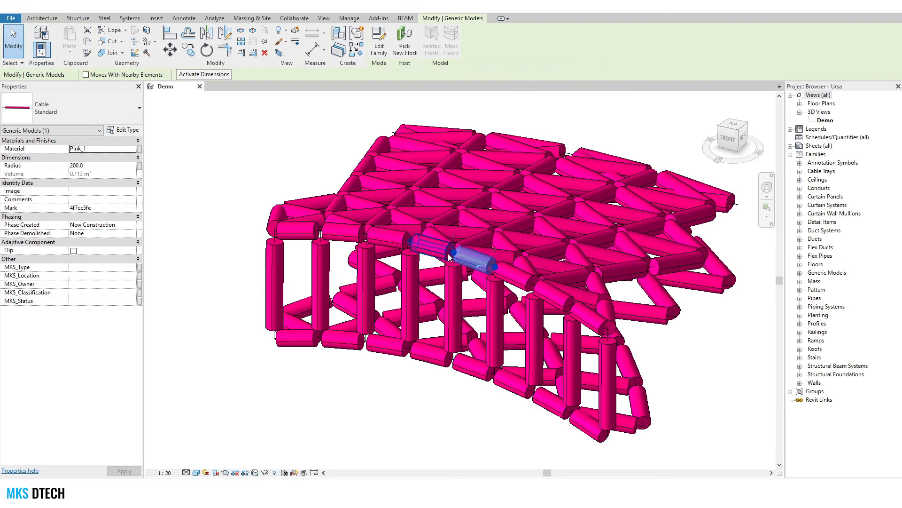
key(Escape)
scroll(444, 251, up, 3)
scroll(442, 250, down, 2)
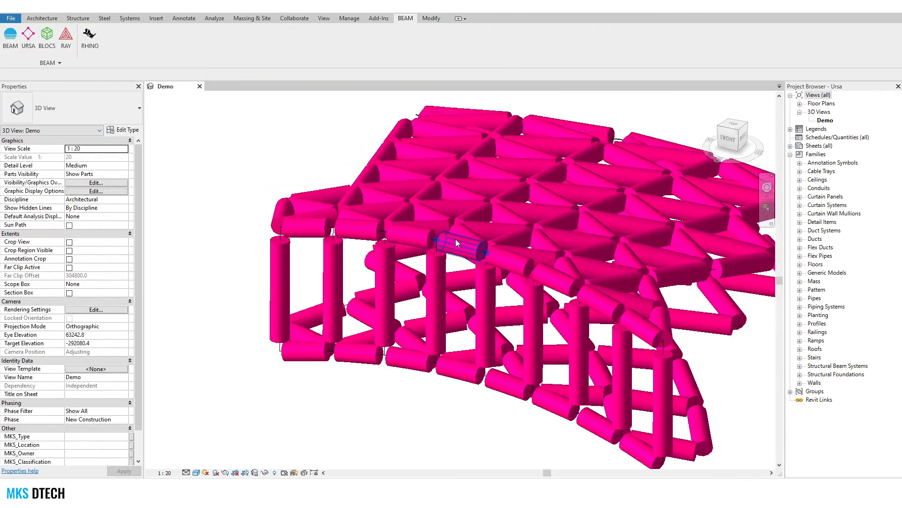
click(441, 248)
key(Escape)
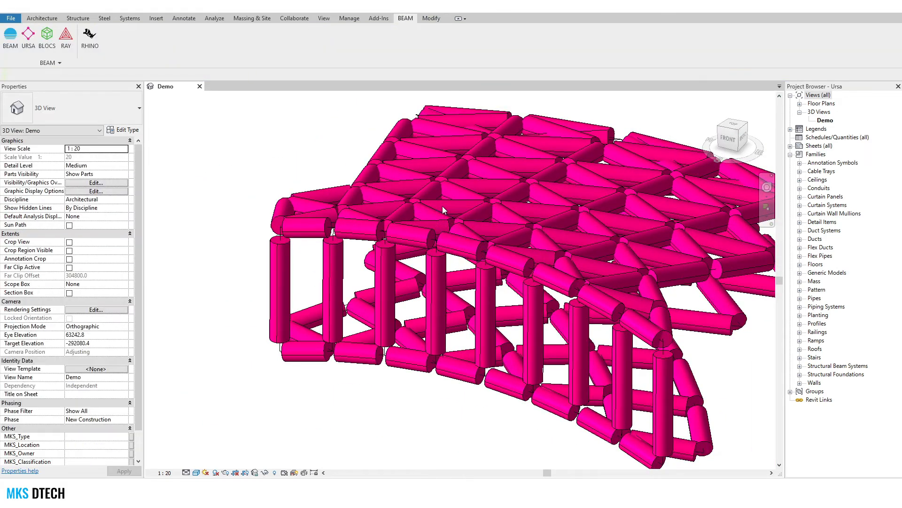
scroll(455, 250, down, 2)
scroll(471, 221, up, 1)
scroll(464, 253, up, 1)
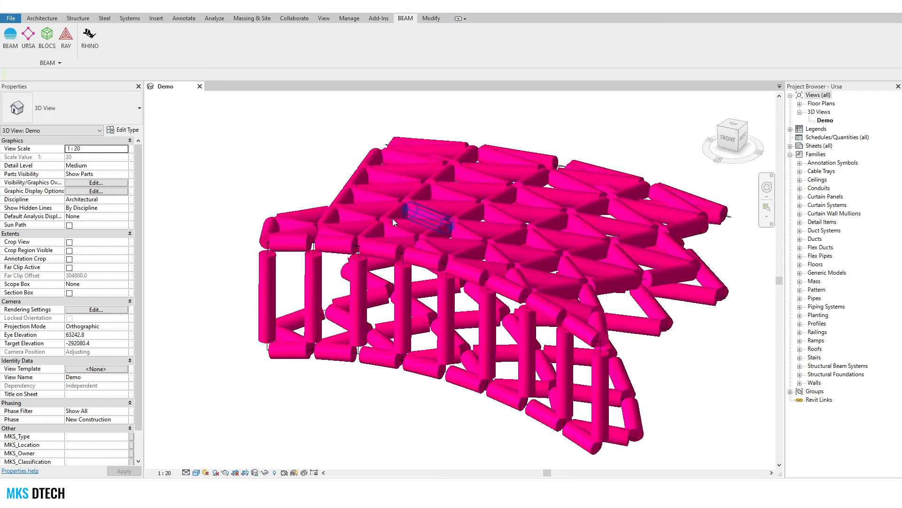
scroll(393, 219, down, 2)
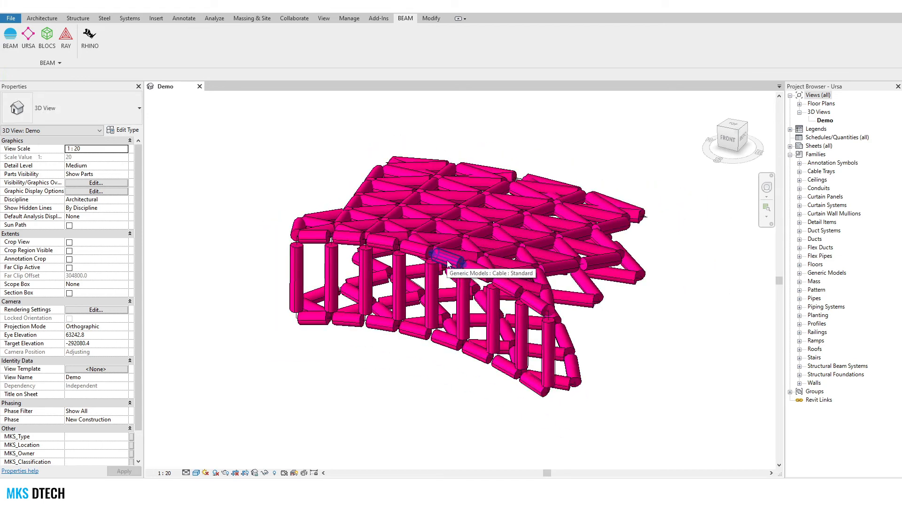
scroll(415, 251, down, 1)
shift+middle_drag(585, 306, 543, 300)
scroll(611, 284, up, 1)
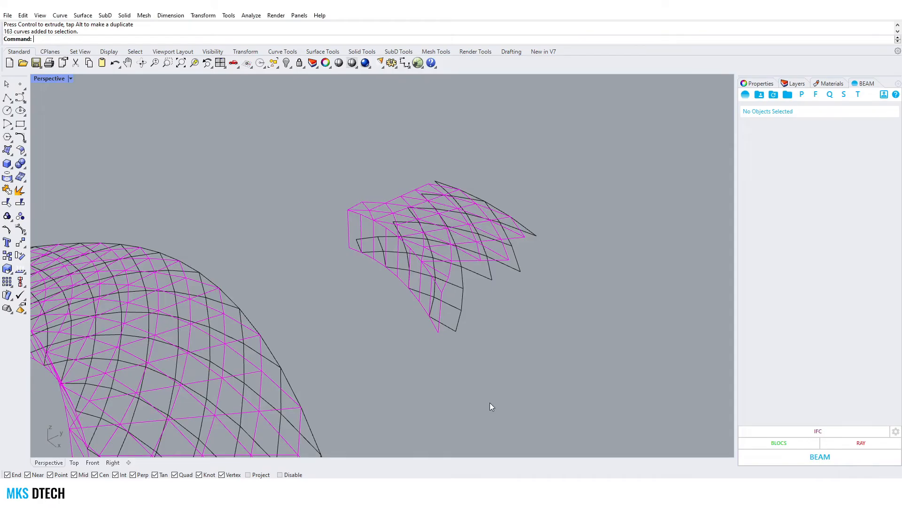
Step: In Rhino, turn on control points for the patch's 32 rim curves and move the top points up and away from the patch
right_drag(489, 403, 387, 254)
drag(386, 252, 351, 210)
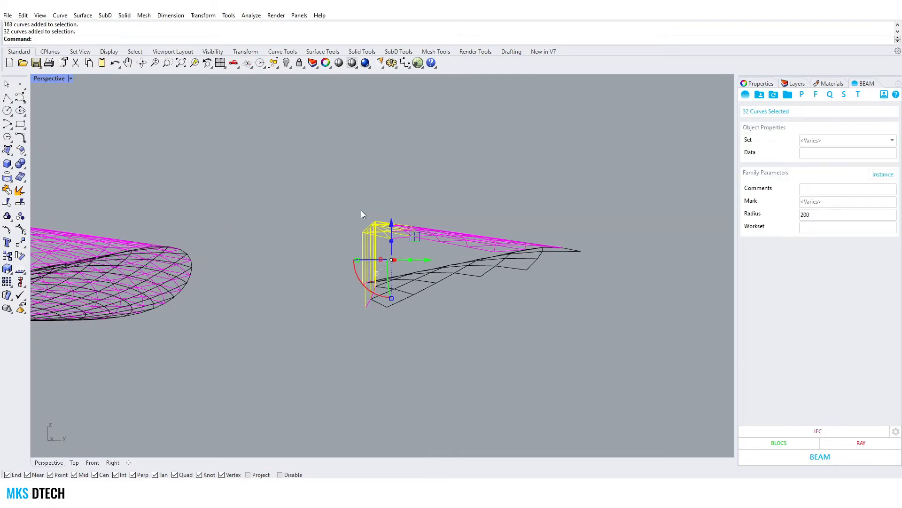
key(F10)
scroll(364, 217, up, 5)
drag(291, 181, 403, 264)
drag(409, 225, 315, 160)
Step: Move the bottom control points of the rim curves downward and shift the neighbouring lower-layer points sideways
scroll(408, 264, down, 5)
drag(277, 287, 374, 371)
drag(362, 329, 413, 393)
key(F10)
drag(395, 311, 407, 362)
drag(434, 390, 392, 390)
Step: Try raising control points of the 23 Top Curves beside the rim, and undo the move
mouse_move(444, 369)
right_down()
mouse_move(498, 370)
mouse_move(436, 362)
right_up()
drag(436, 306, 407, 237)
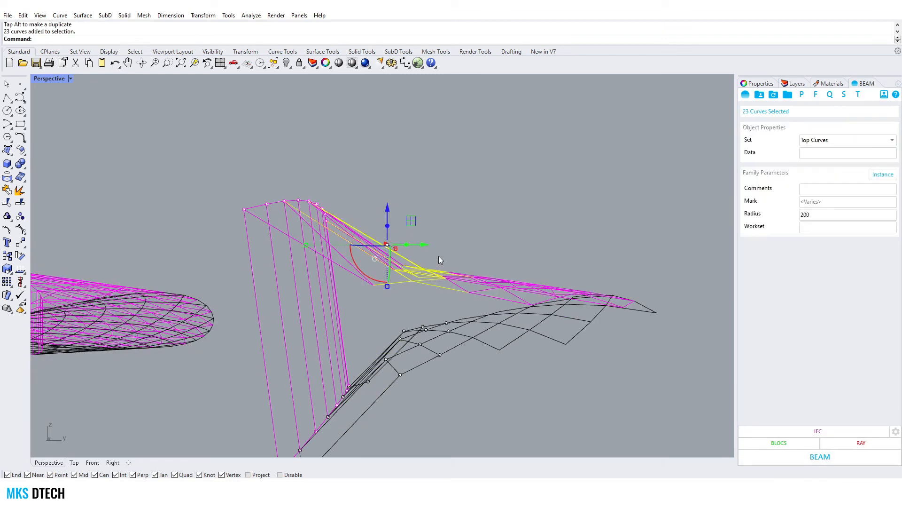
key(F10)
drag(483, 294, 484, 294)
drag(466, 251, 464, 226)
key(ctrl+z)
key(Escape)
key(Escape)
right_drag(475, 329, 602, 318)
drag(566, 371, 405, 253)
key(F10)
drag(509, 320, 640, 300)
right_drag(447, 241, 421, 259)
key(Escape)
key(Escape)
Step: Select all 163 curves of the reshaped patch and move them along the Y axis, away from the main gridshell
scroll(486, 321, down, 3)
drag(516, 369, 282, 210)
drag(417, 281, 525, 285)
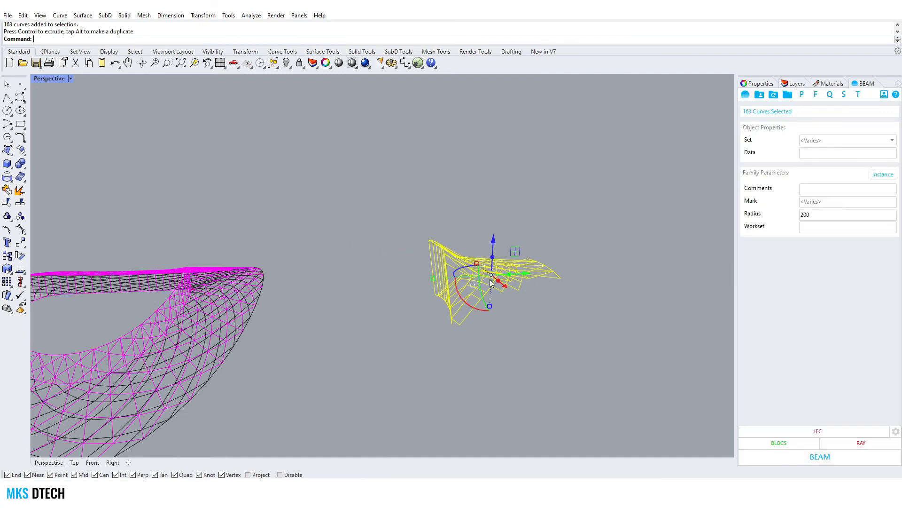
scroll(500, 268, up, 4)
key(Escape)
Step: Select the 29 vertical and upper curves at the patch's rim and change their BEAM Radius
right_drag(500, 268, 407, 259)
click(419, 267)
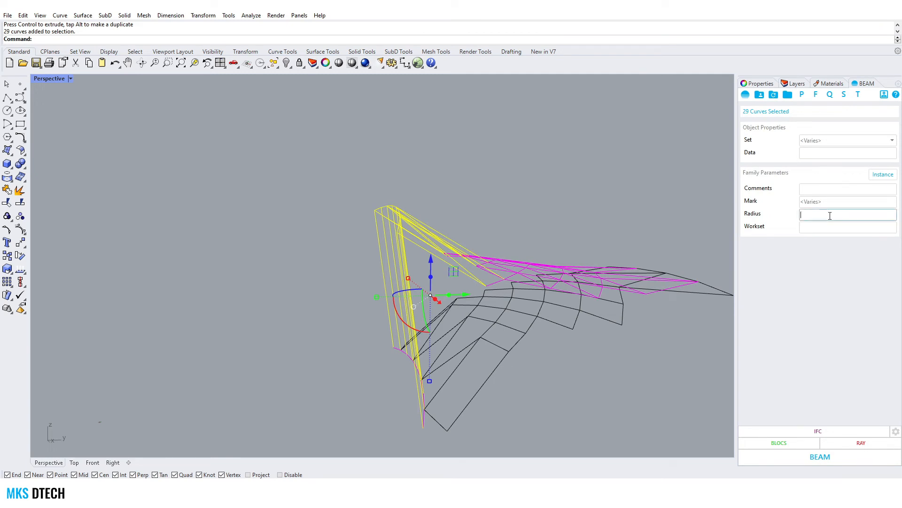
right_drag(376, 237, 519, 292)
click(520, 292)
Step: Select all 163 curves of the reshaped patch and export them with BEAM as Roofupdate3
drag(547, 358, 264, 113)
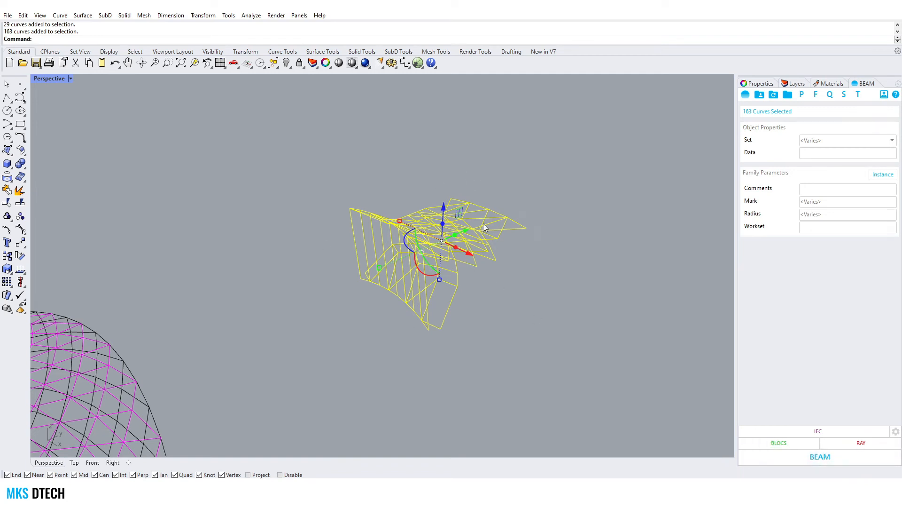
click(852, 459)
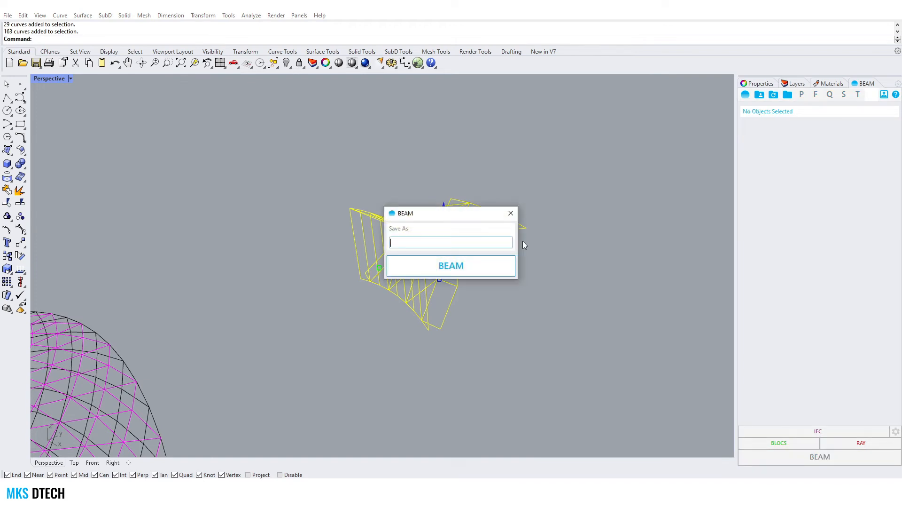
text(Roof)
text(update)
text(2)
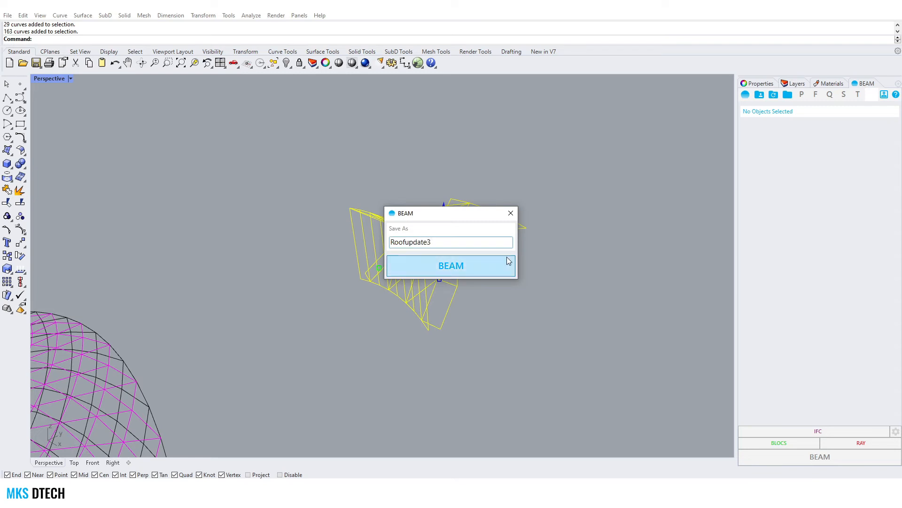
click(506, 262)
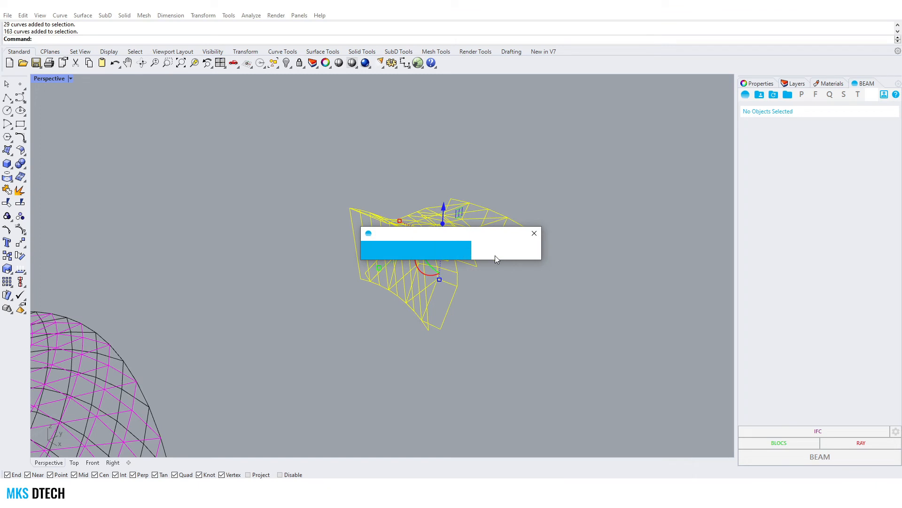
click(475, 265)
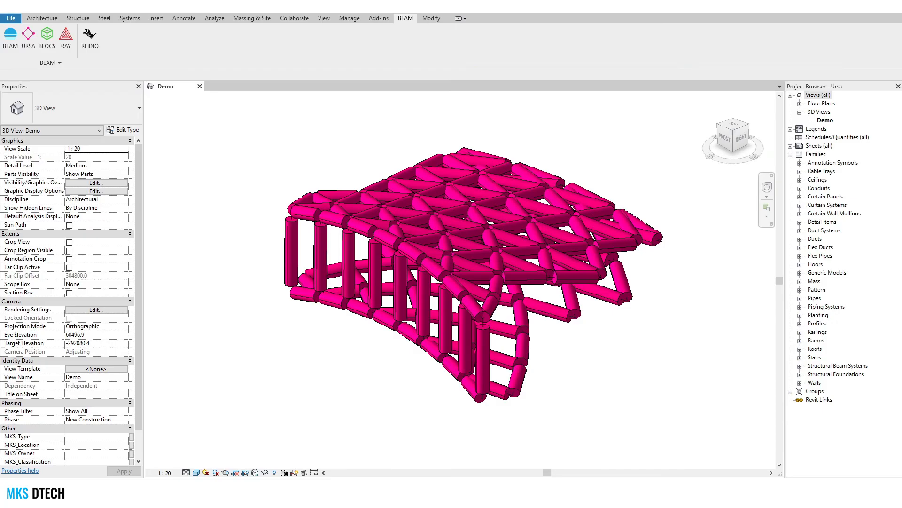
Step: Update the Revit cables with URSA from Roofupdate3, using the Cable : Standard family, Update Placement and Internal Origin
scroll(402, 326, down, 3)
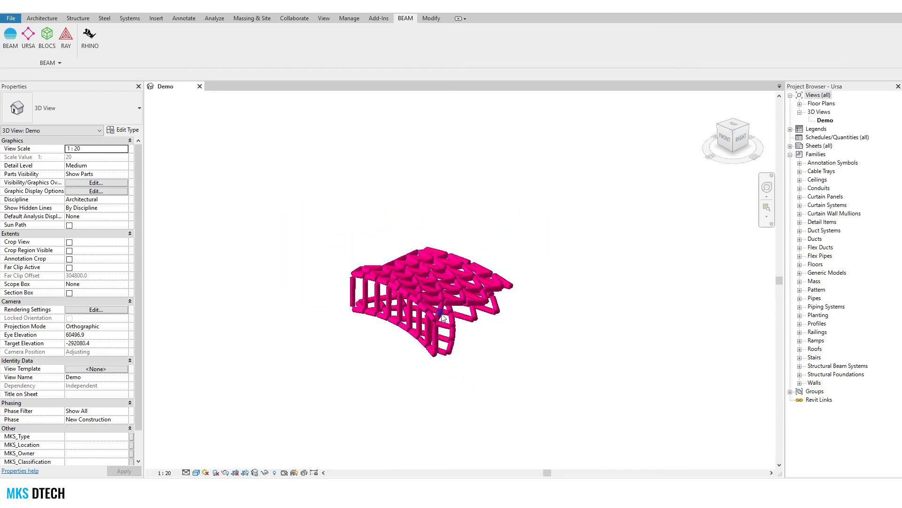
click(26, 44)
drag(444, 163, 227, 117)
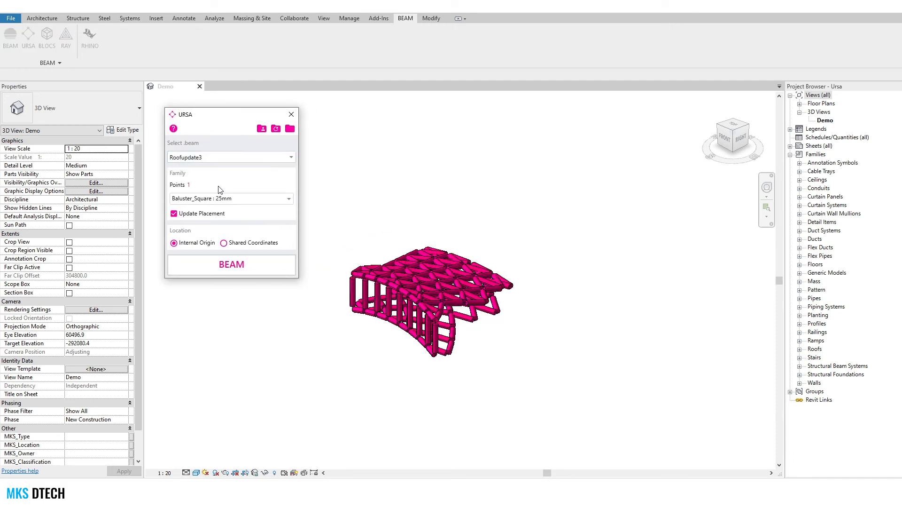
click(233, 200)
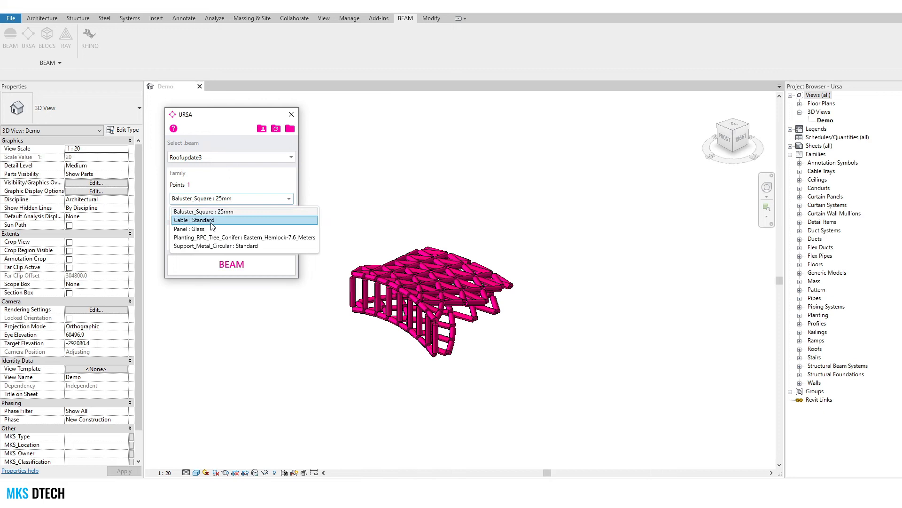
click(214, 222)
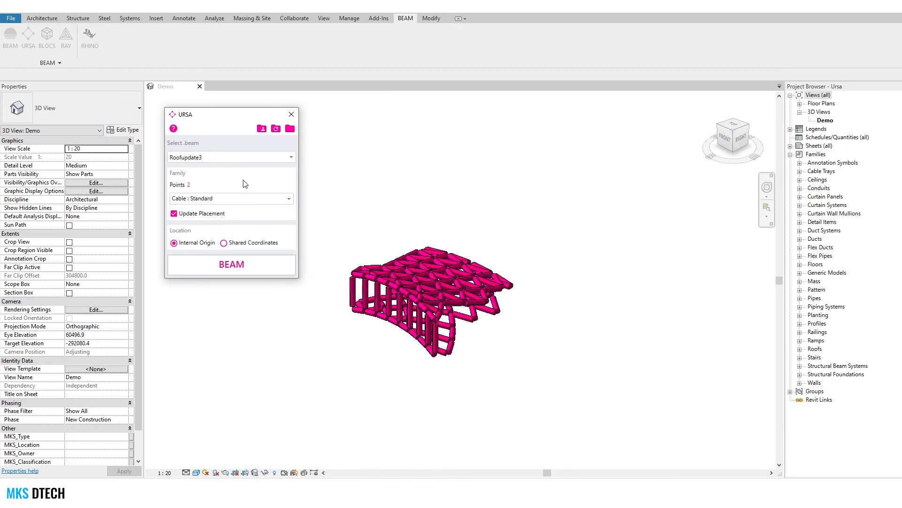
click(227, 271)
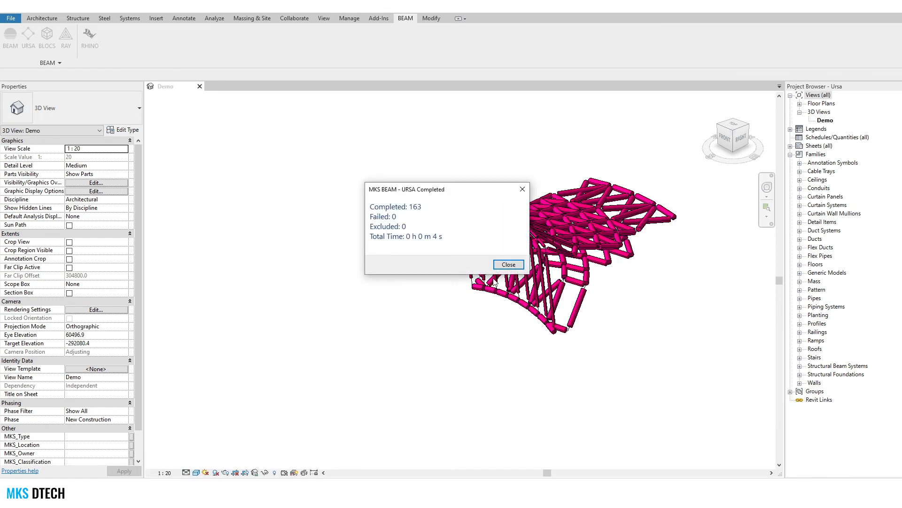
click(512, 266)
Step: Examine the updated patch from several angles and check the properties of the outermost vertical rim cable
scroll(344, 293, down, 3)
scroll(568, 279, up, 2)
shift+middle_drag(611, 295, 593, 275)
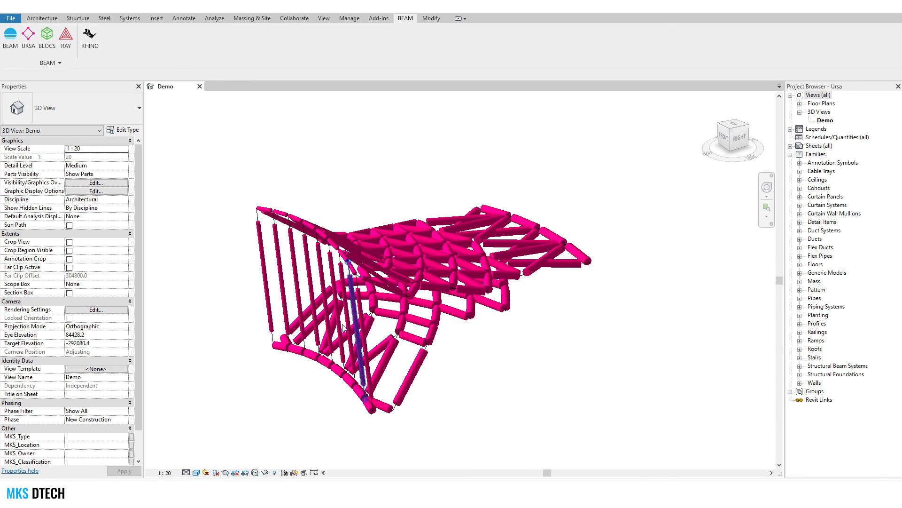
click(270, 274)
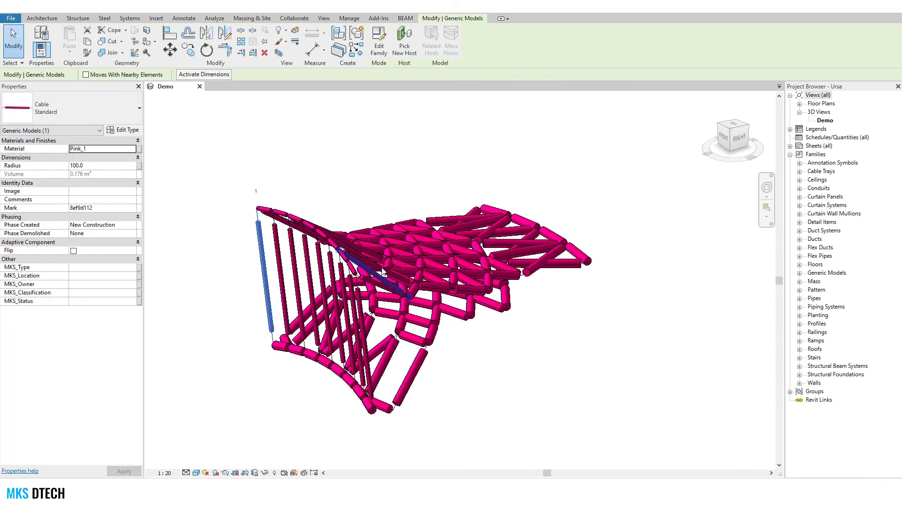
shift+middle_drag(467, 256, 381, 286)
click(372, 172)
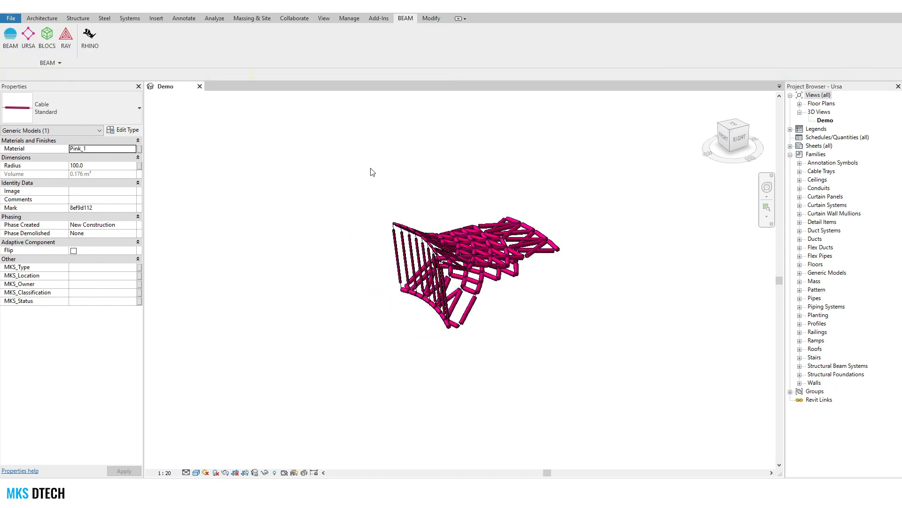
Step: Reapply the RoofExport file with URSA to the cables, using the Cable : Standard family, Update Placement and Internal Origin
click(29, 39)
drag(434, 171, 616, 113)
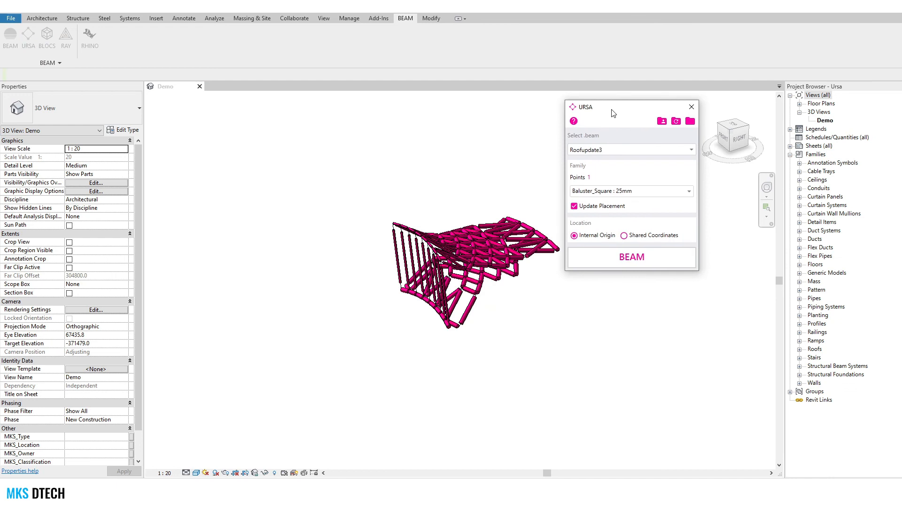
click(689, 150)
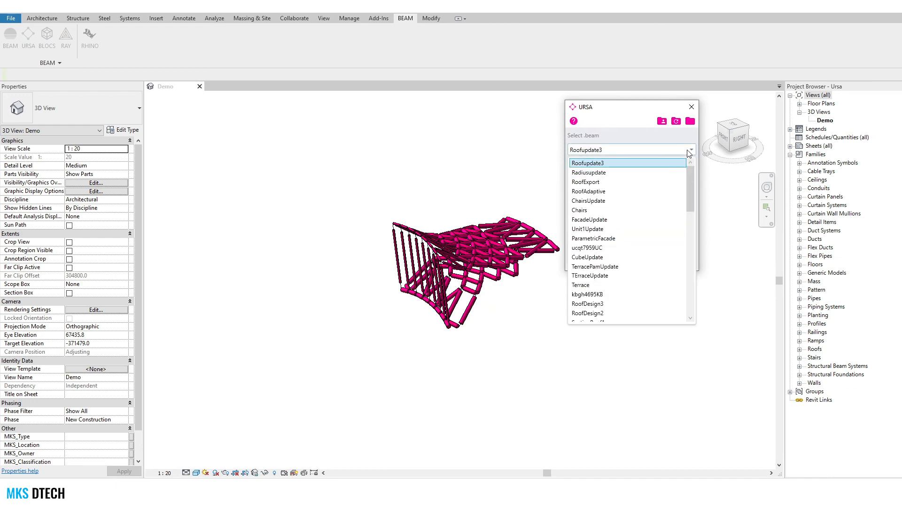
click(604, 172)
click(616, 150)
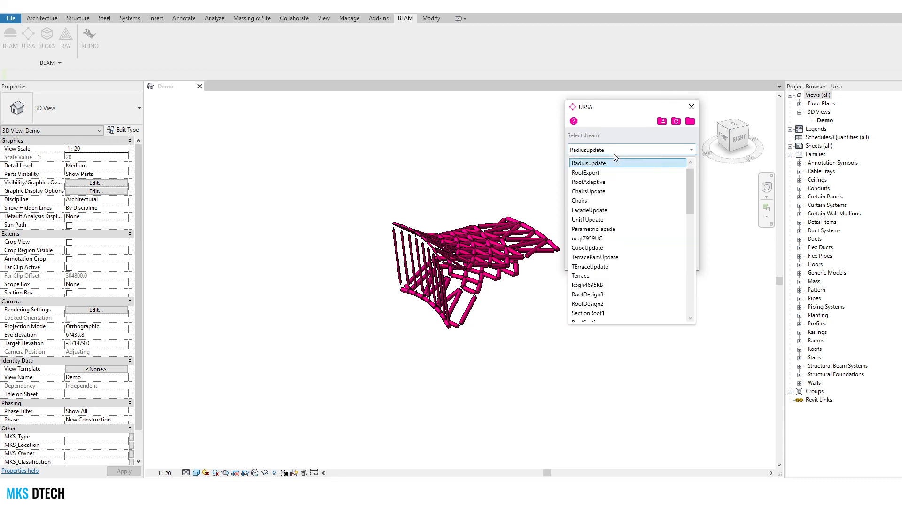
click(607, 173)
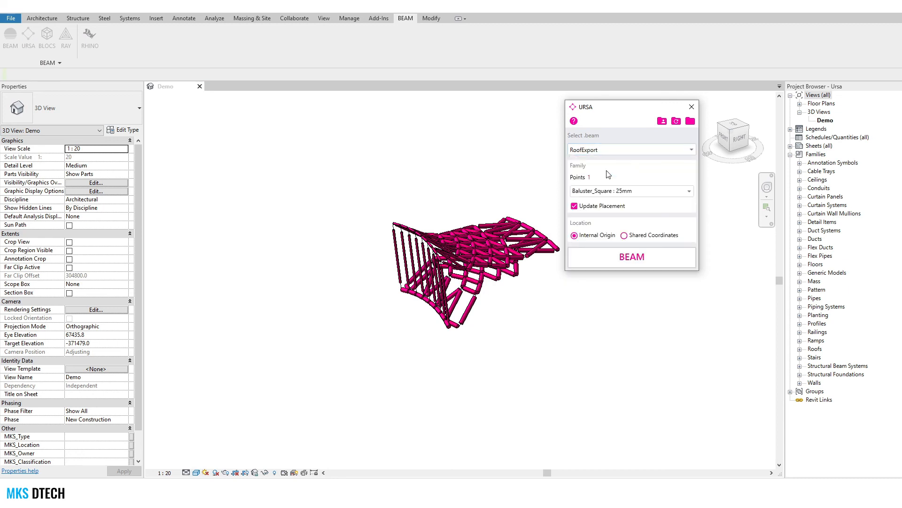
click(609, 191)
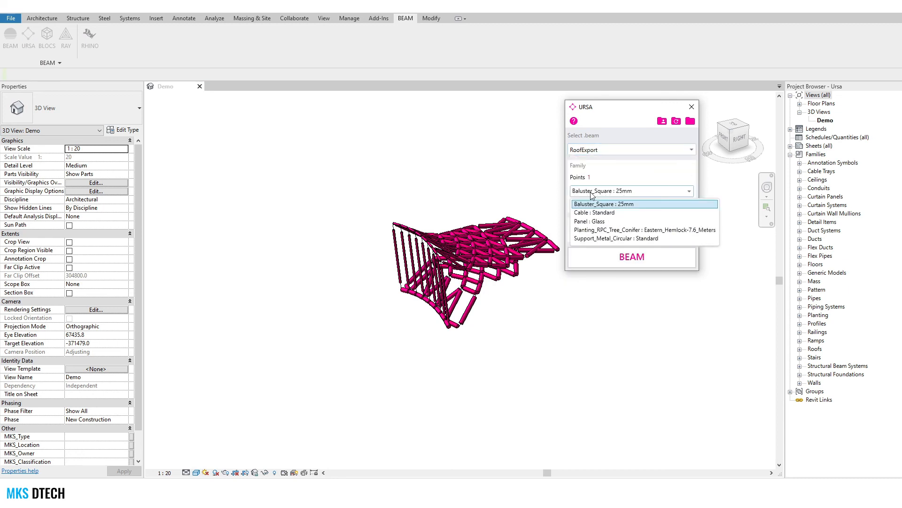
click(609, 212)
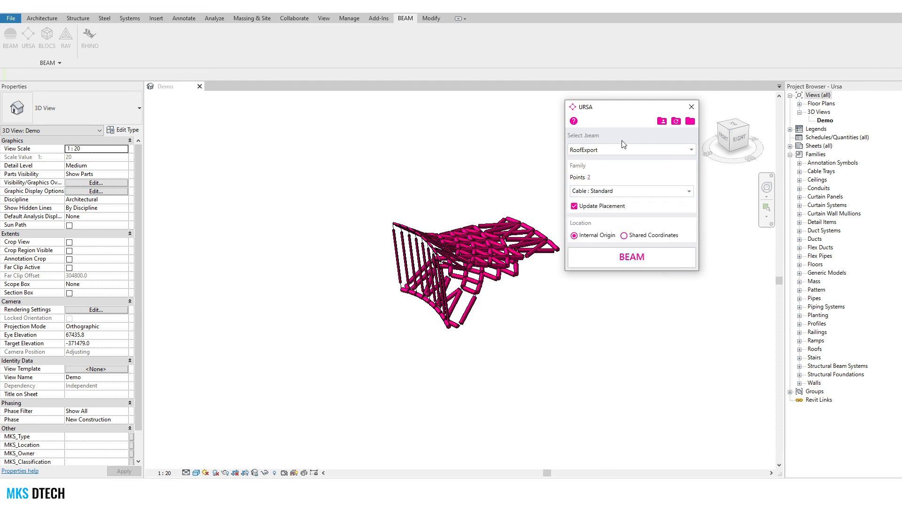
click(657, 257)
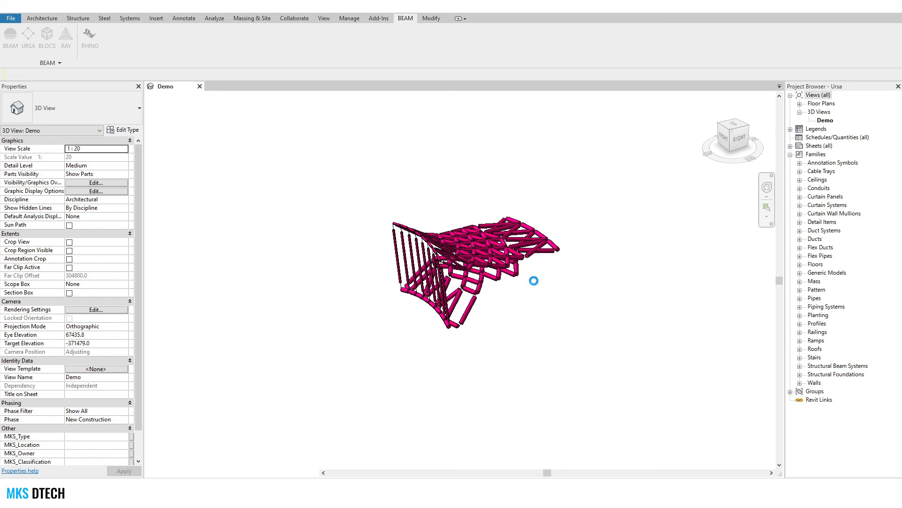
click(508, 265)
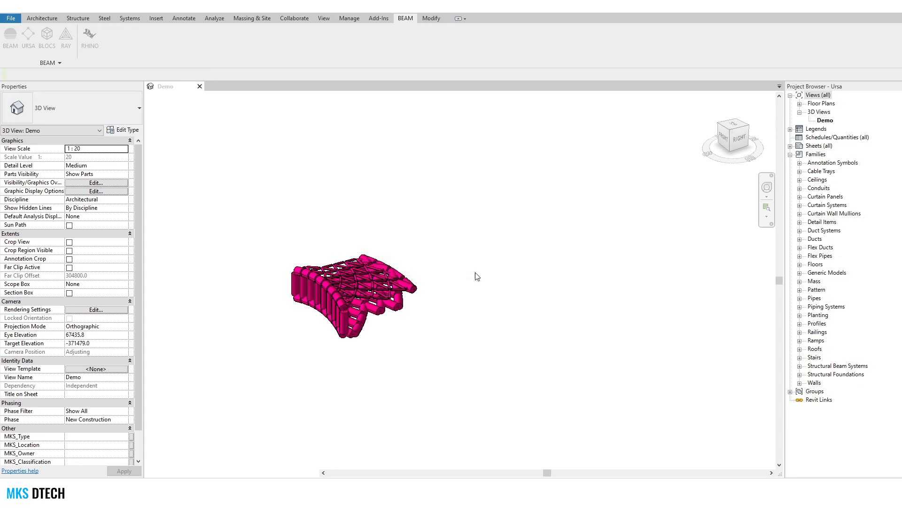
scroll(594, 291, down, 2)
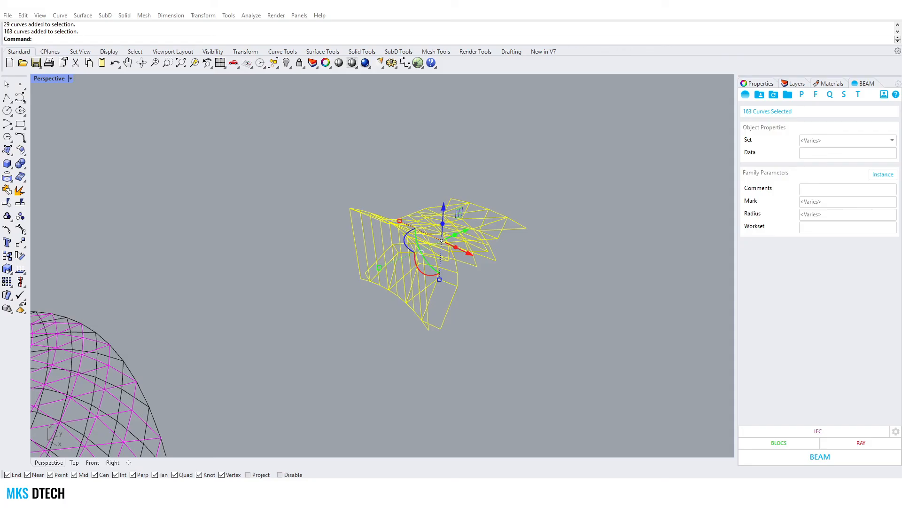
Step: Switch to Rhino and clear the selection of the reshaped patch's curves, with the main gridshell in view
right_drag(437, 282, 431, 380)
scroll(431, 380, up, 2)
click(480, 360)
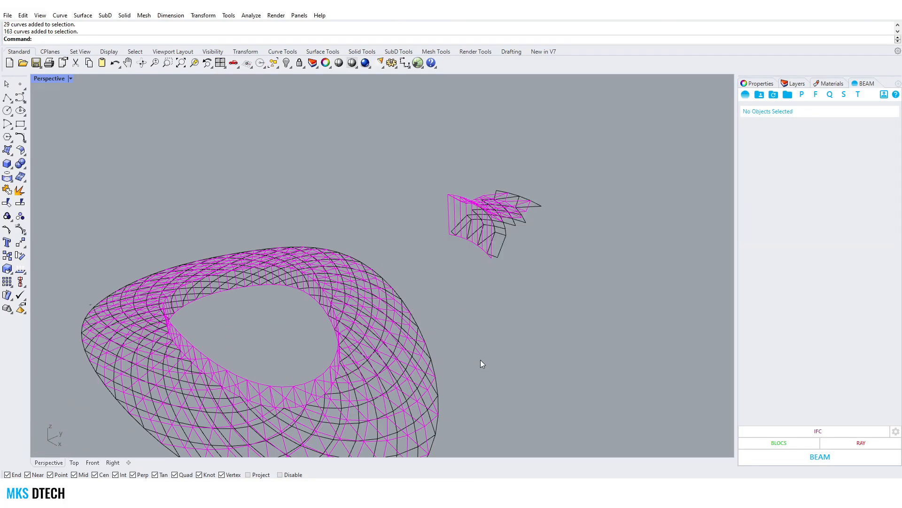